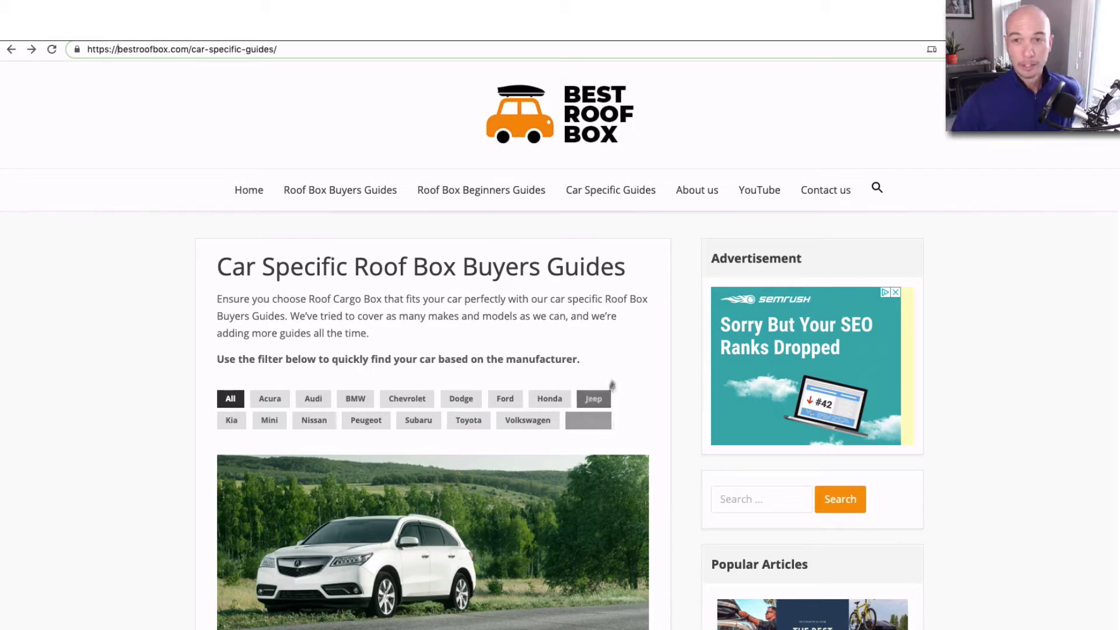
- Bring up the nichesiteproject.com Amazon affiliate examples page at its Best Roof Box entry
key("super+w")
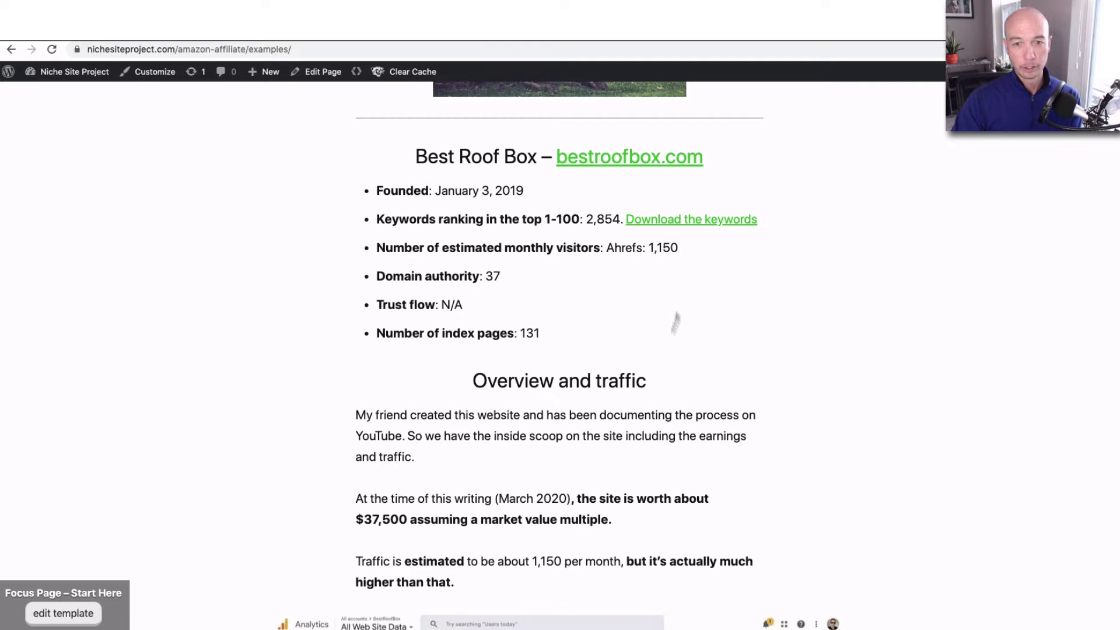
- Try the Best Roof Box keyword download, dismiss the newsletter popup, and return to the Car Specific guides page
left_click(665, 220)
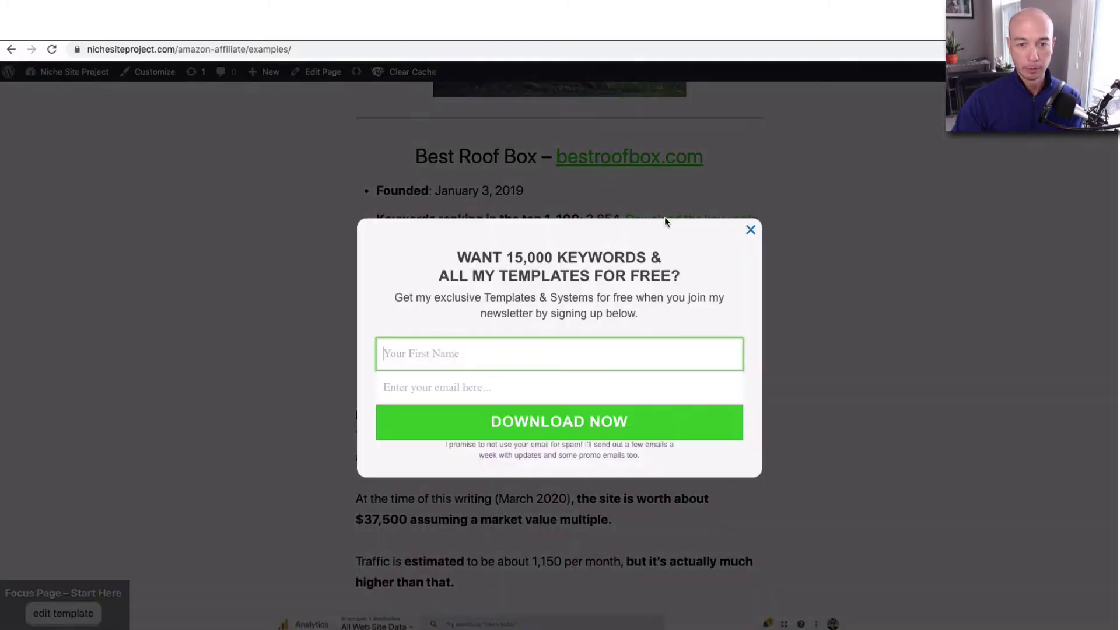
left_click(750, 230)
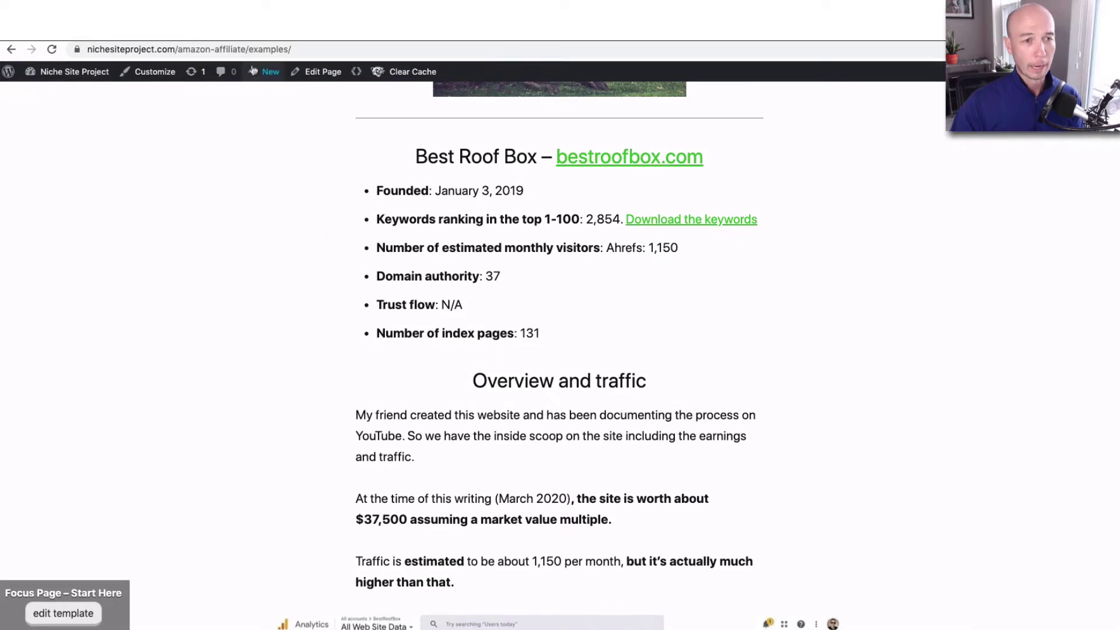
key("super+bracketleft")
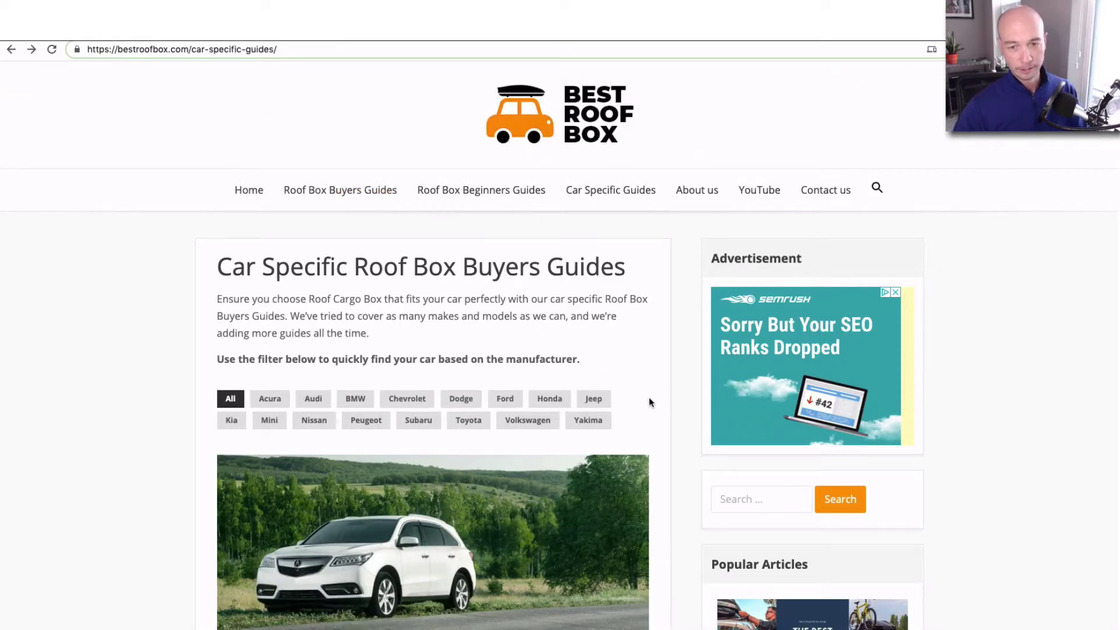
left_click_drag(218, 267, 623, 267)
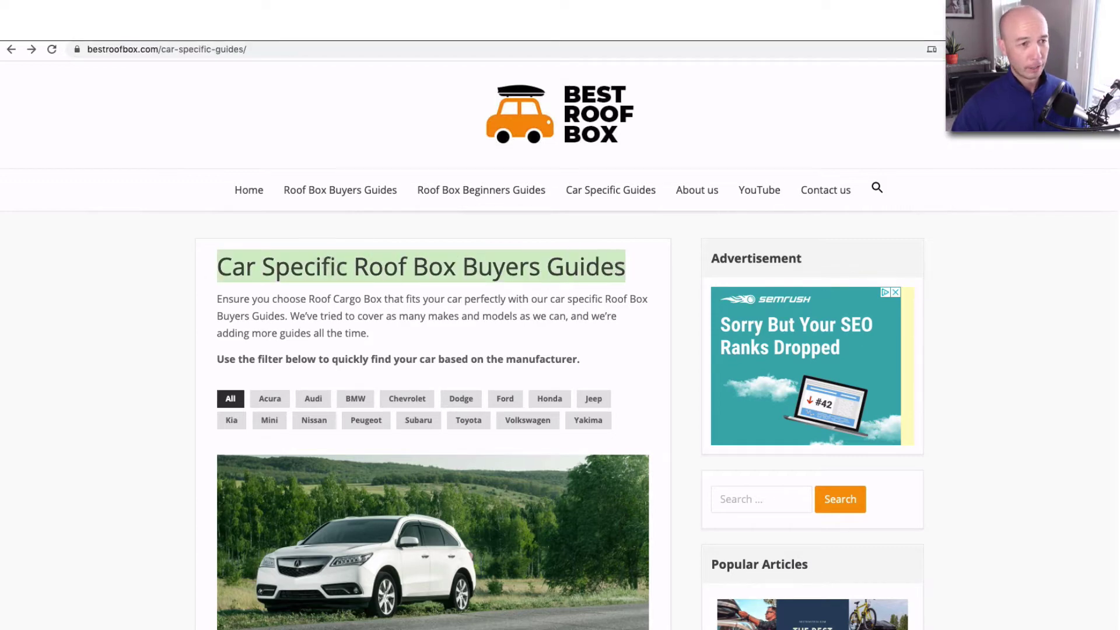
left_click(298, 315)
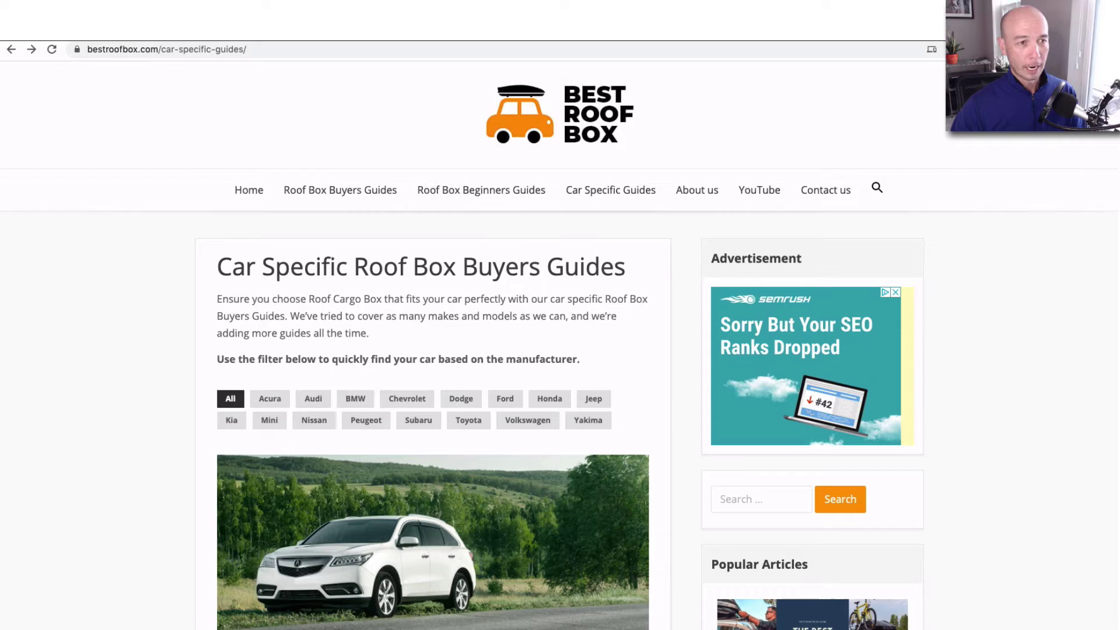
- Search KWFinder for related keywords of 'subaru outback cargo box' in the United States
key("ctrl+Tab")
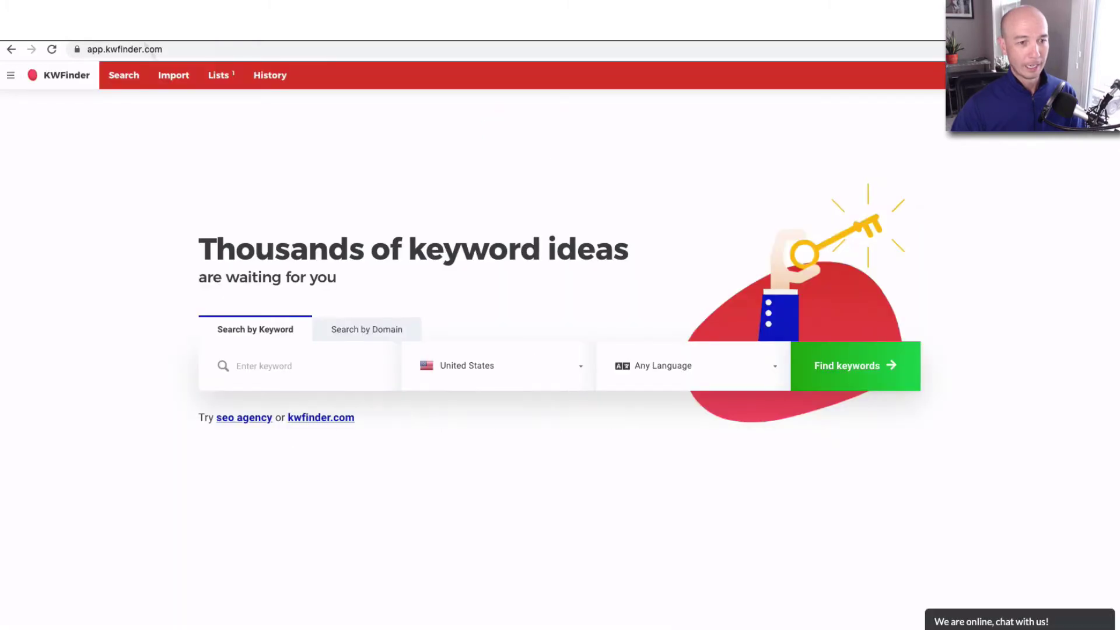
left_click(290, 373)
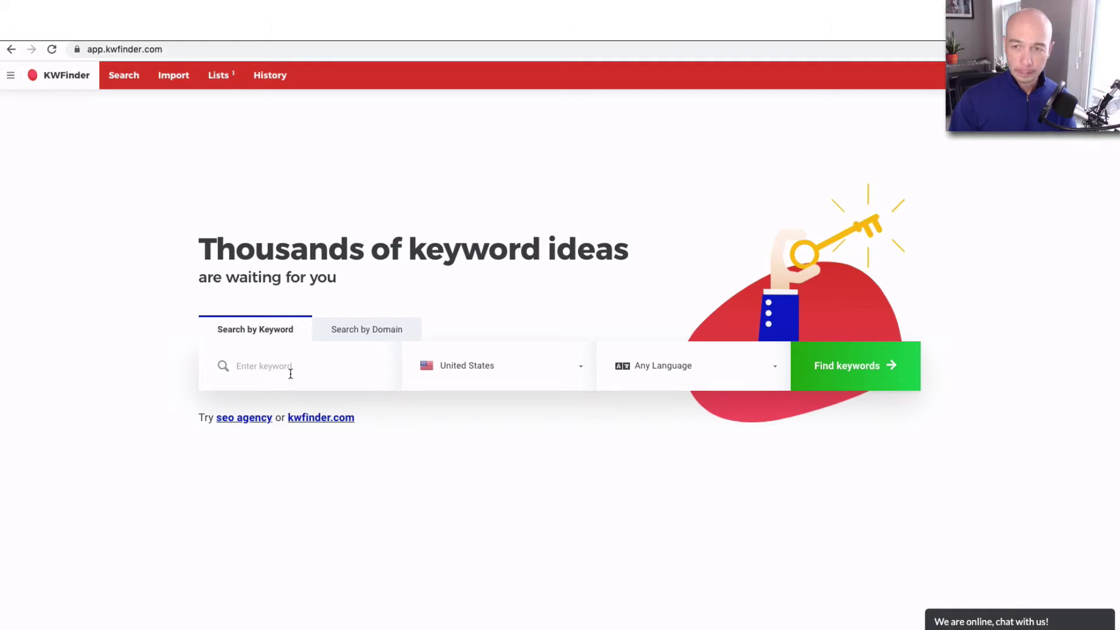
type("subaru outback cargo box")
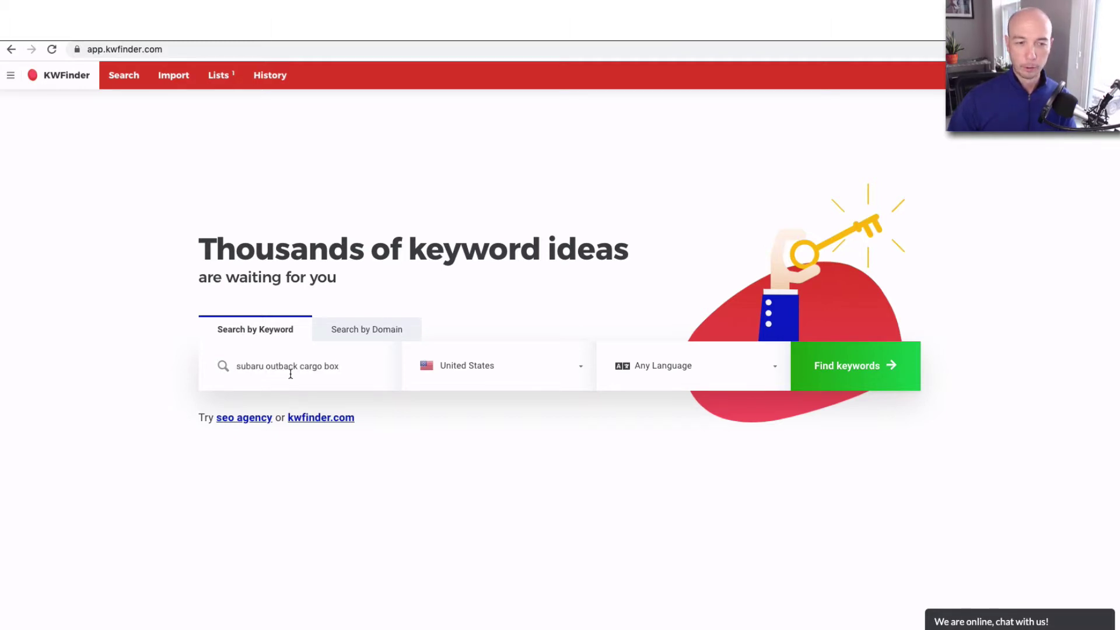
key("Return")
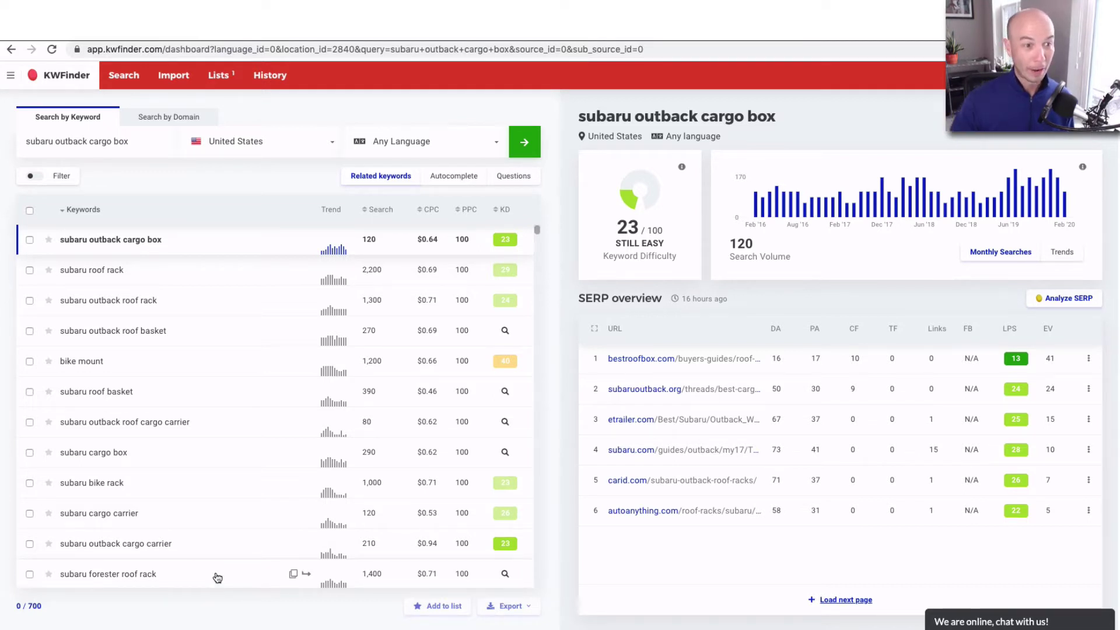
- Filter related keywords to those including 'best' with search volume at most 250, leaving 23 ideas
left_click(69, 183)
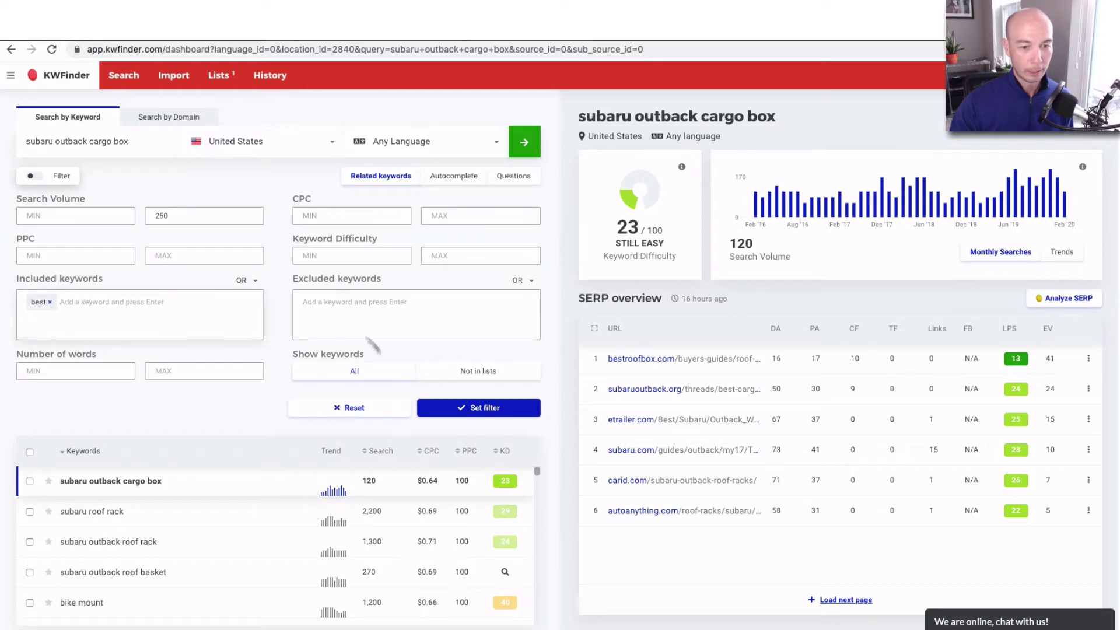
mouse_move(435, 450)
left_click(520, 409)
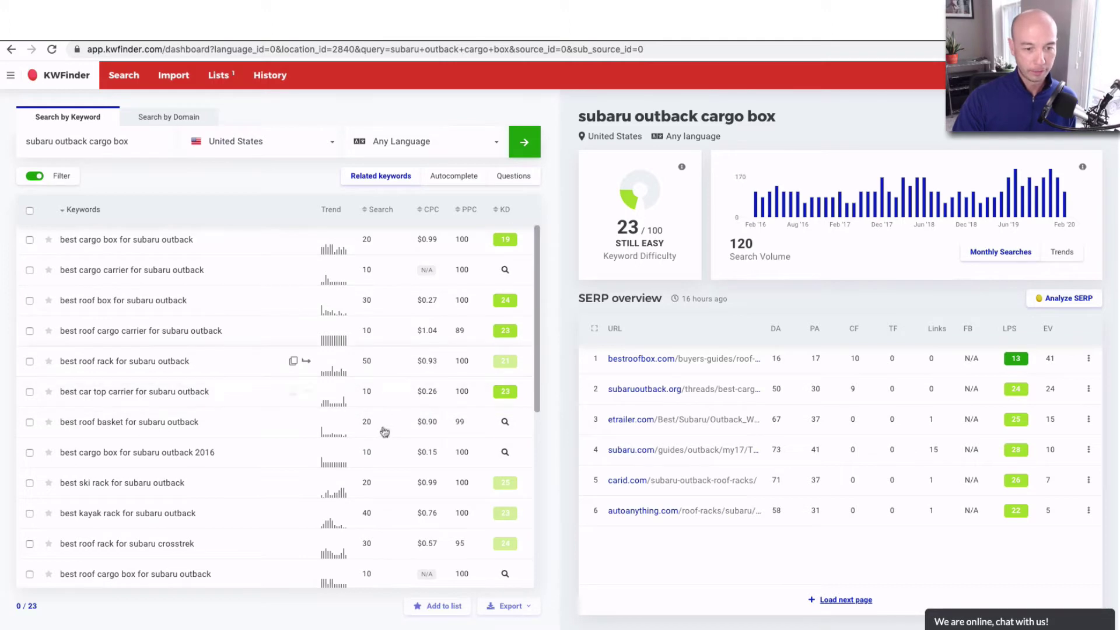
- Check difficulty for the best roof basket, 2016 cargo box and ski rack Subaru Outback keywords
scroll(383, 430, "down", 1)
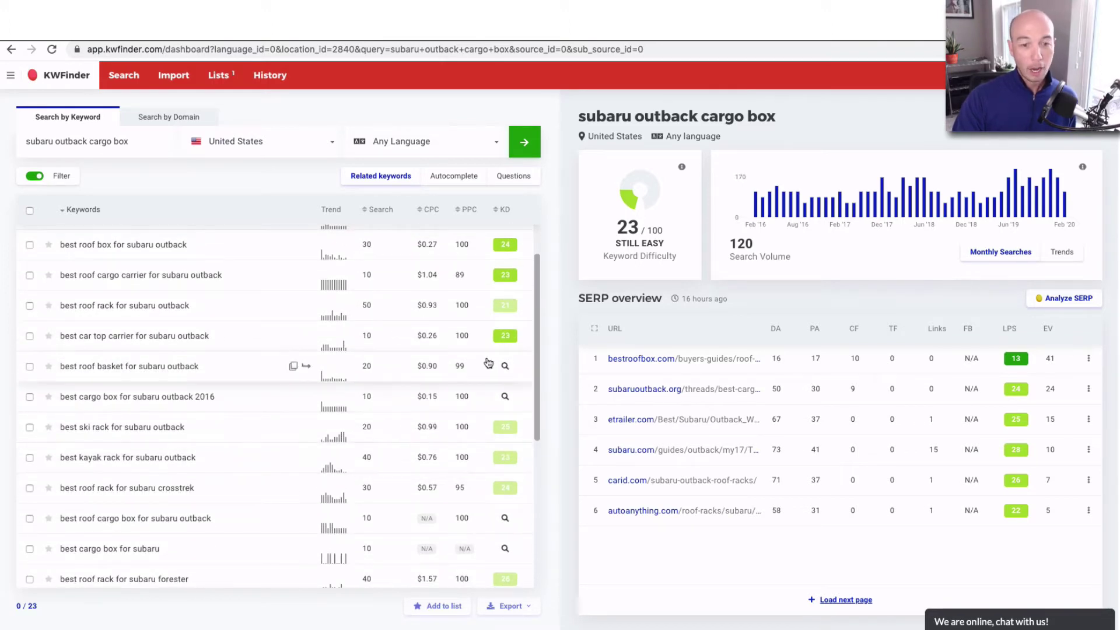
left_click(506, 366)
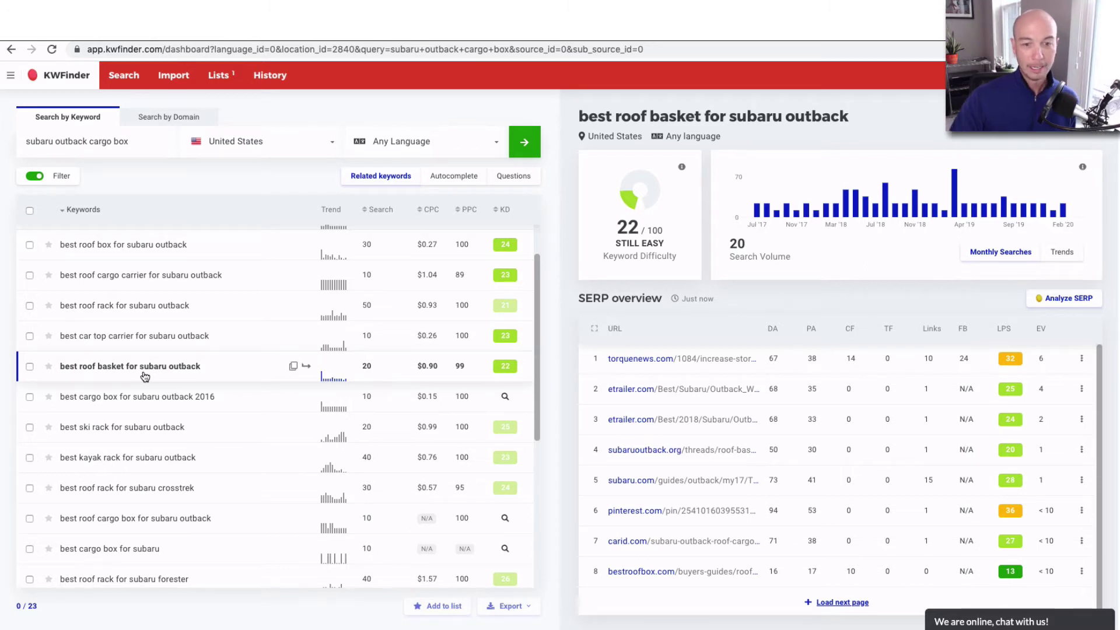
left_click(501, 397)
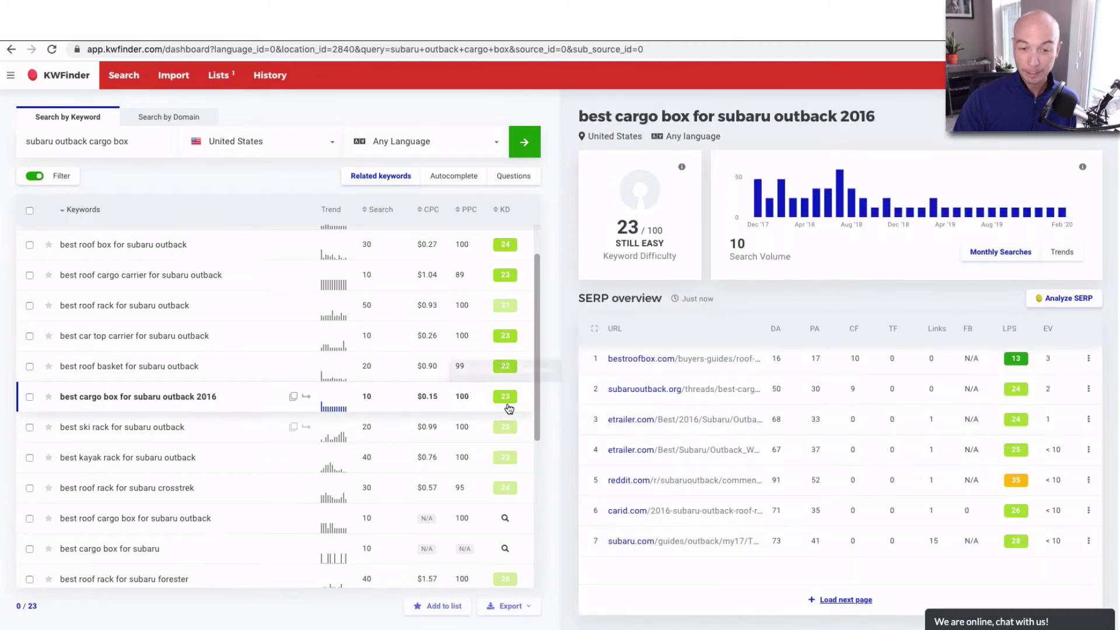
left_click(506, 435)
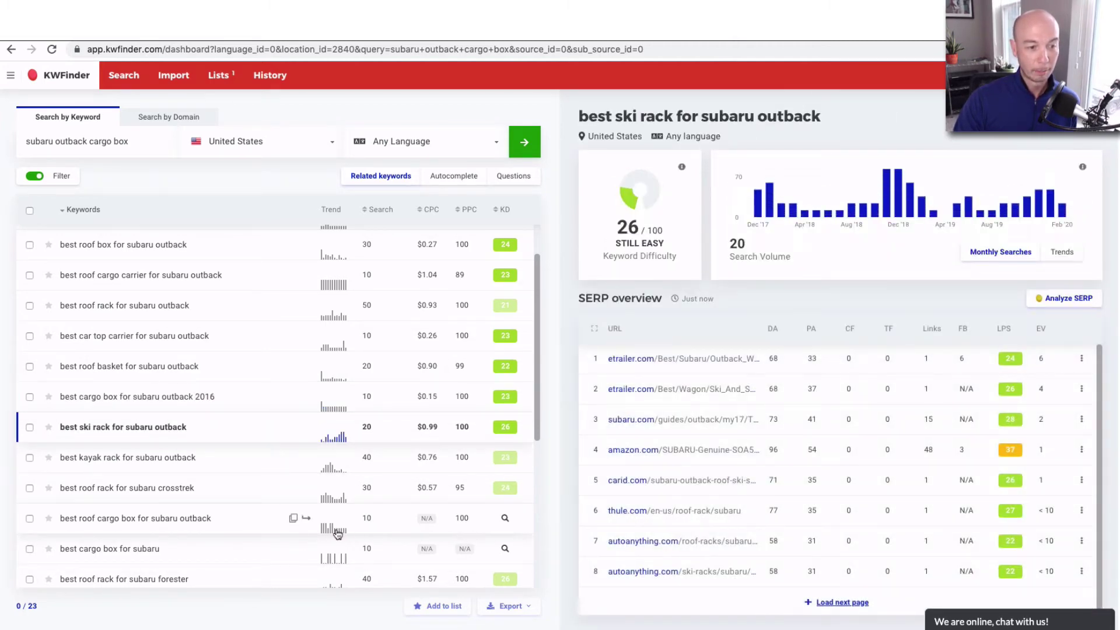
scroll(243, 489, "down", 3)
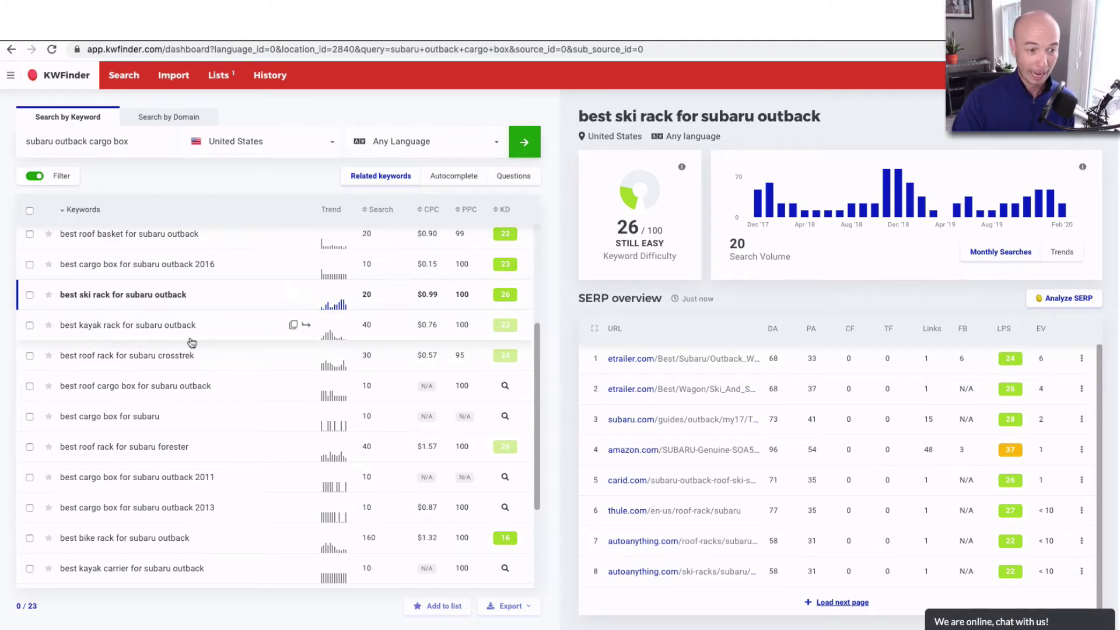
scroll(217, 349, "down", 3)
scroll(217, 349, "down", 1)
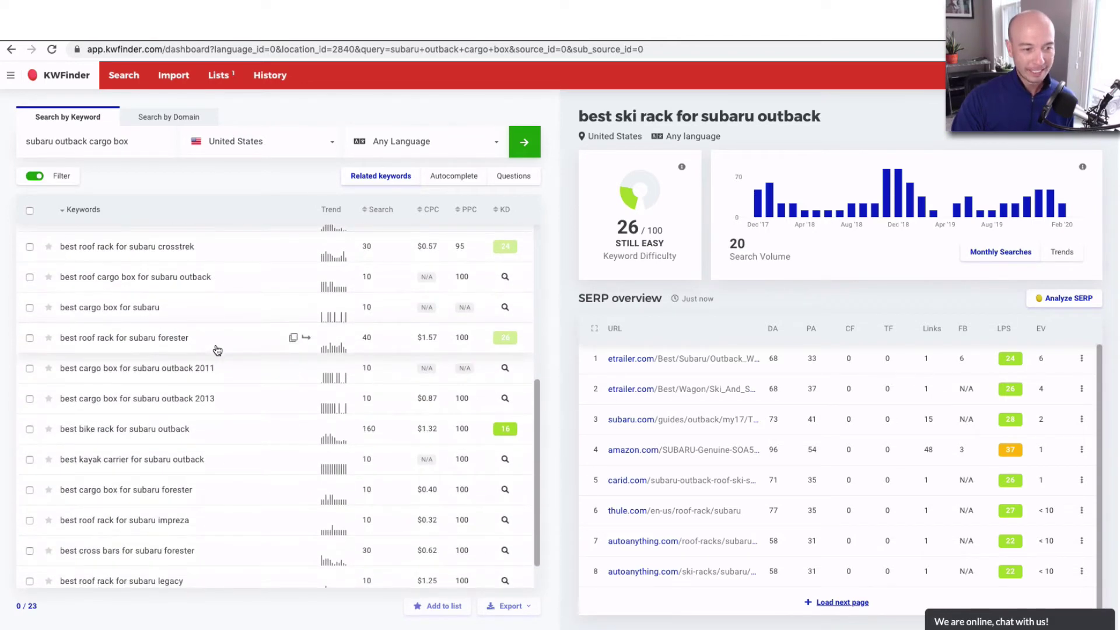
scroll(217, 349, "down", 1)
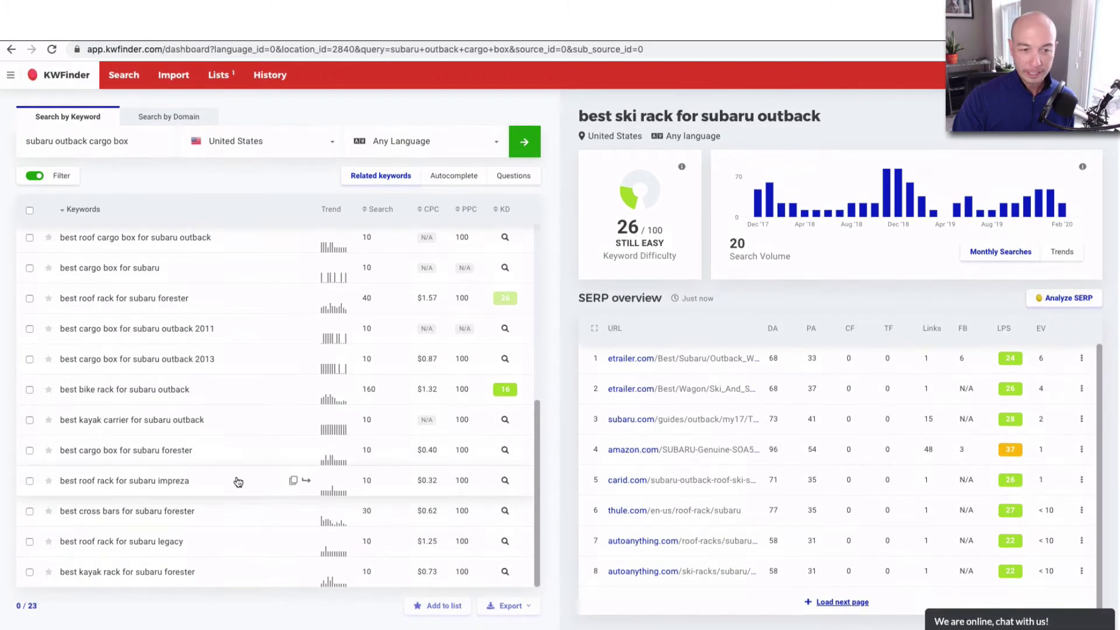
scroll(228, 467, "up", 4)
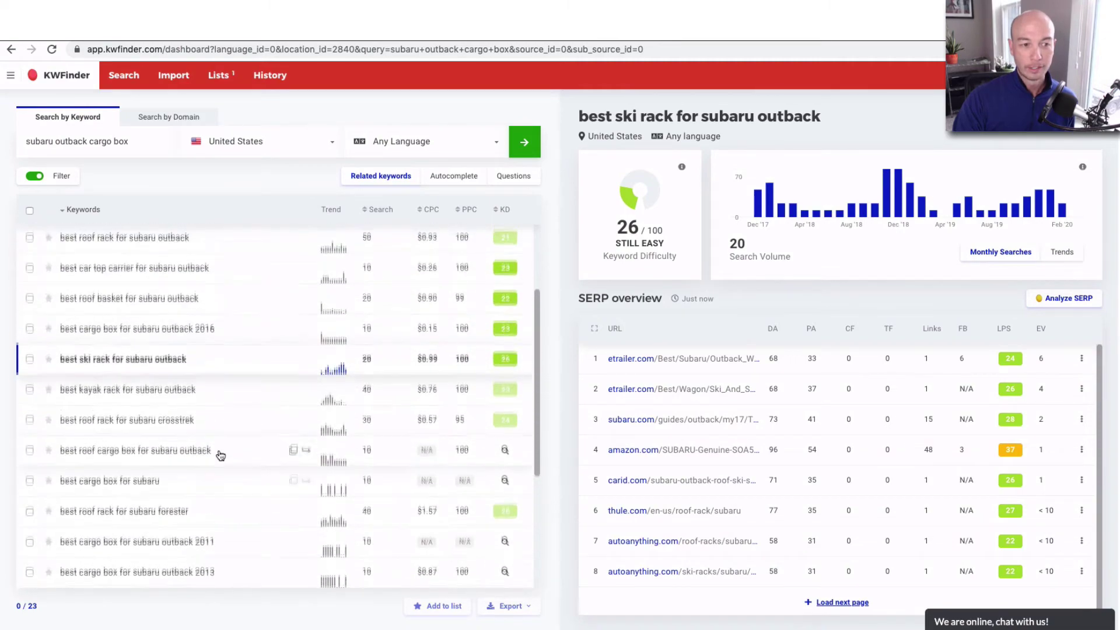
scroll(221, 455, "up", 3)
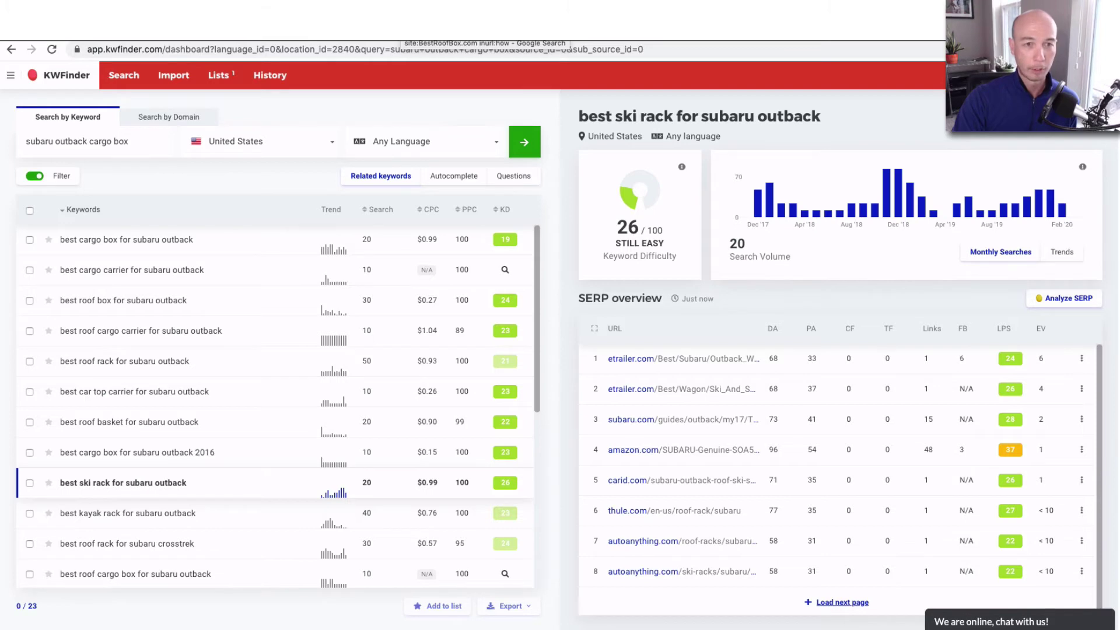
- Drop ' inurl:how' from the query to search site:BestRoofBox.com alone, about 148 results
left_click(484, 29)
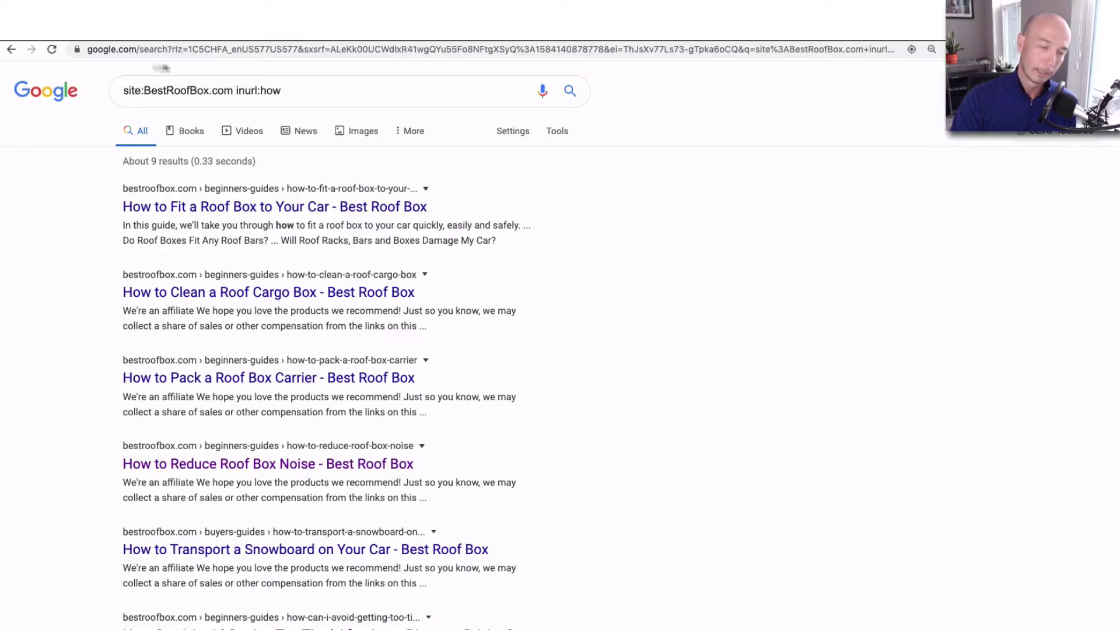
left_click(234, 90)
left_click_drag(233, 90, 318, 91)
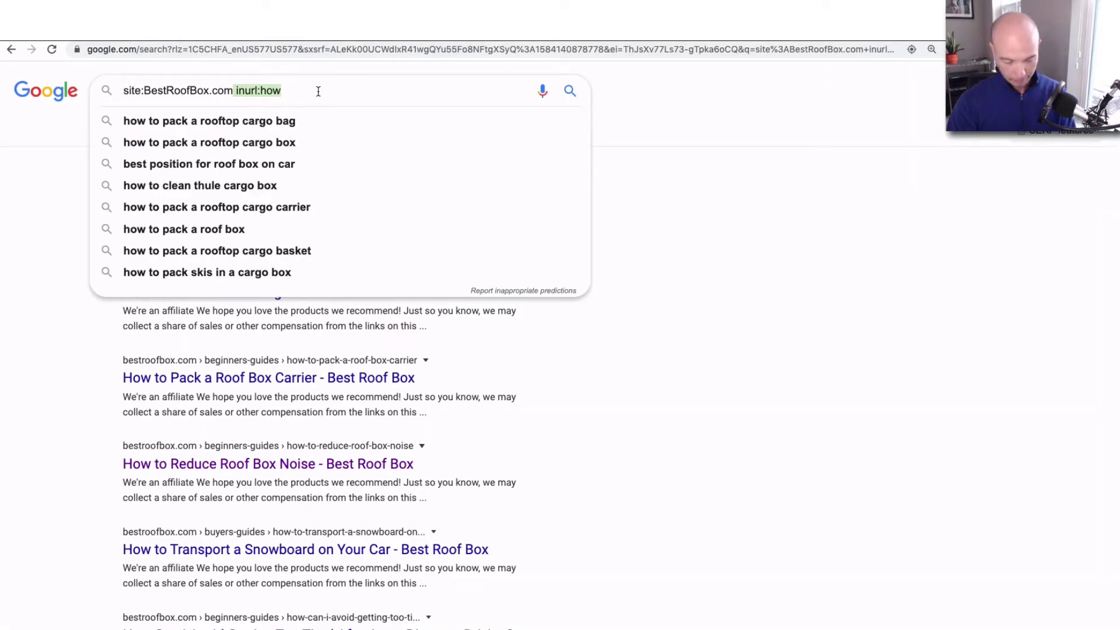
key("BackSpace")
key("Return")
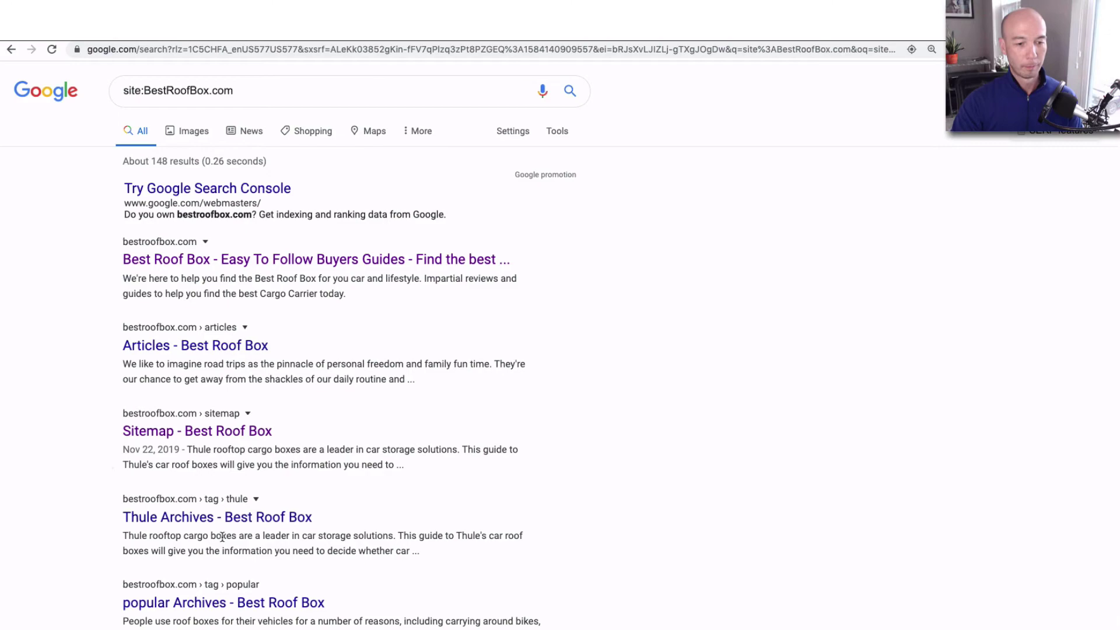
scroll(220, 537, "down", 2)
scroll(212, 543, "down", 3)
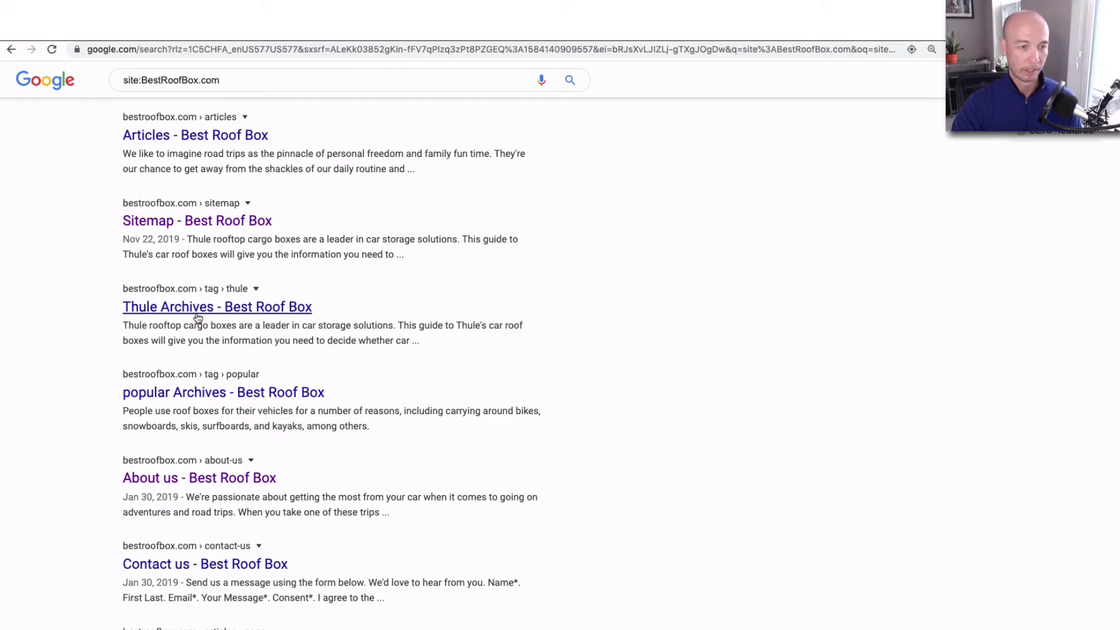
scroll(196, 318, "down", 2)
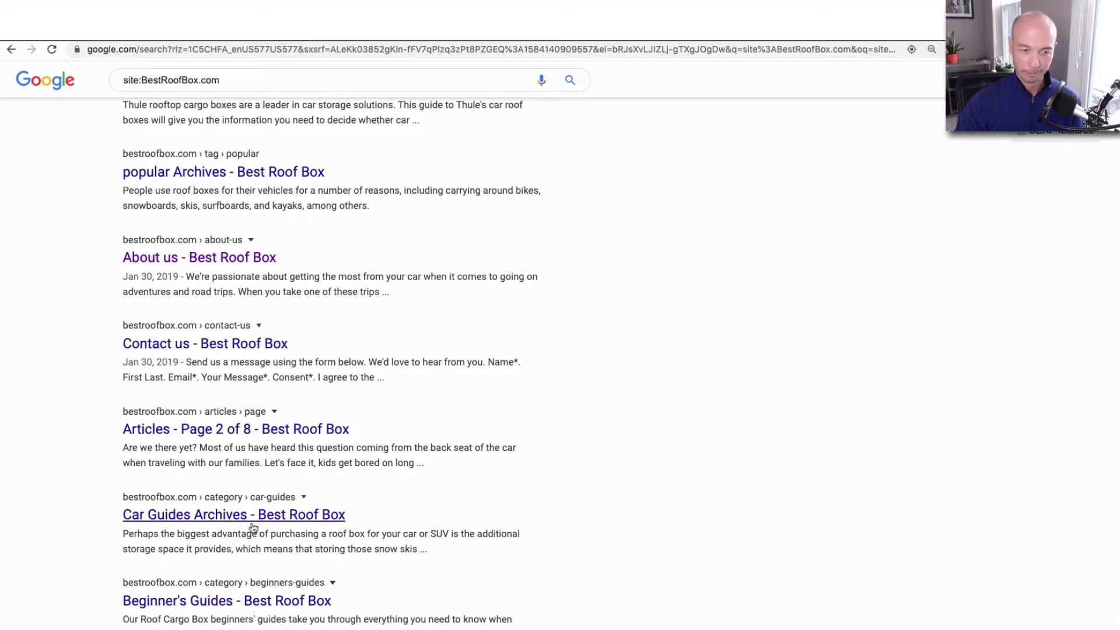
scroll(251, 525, "down", 3)
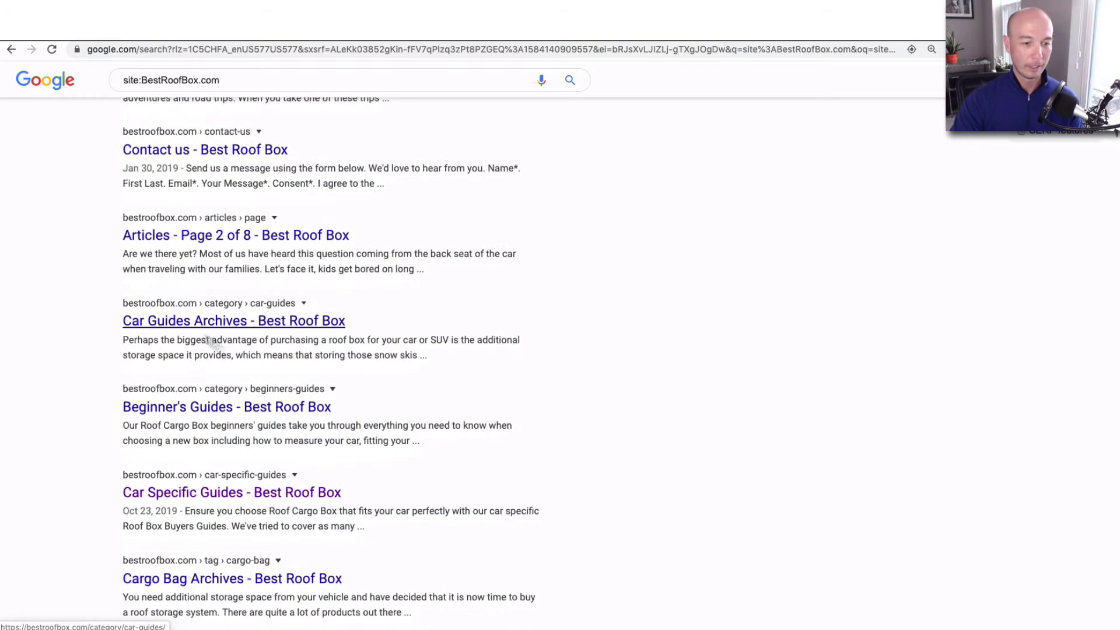
scroll(170, 499, "up", 15)
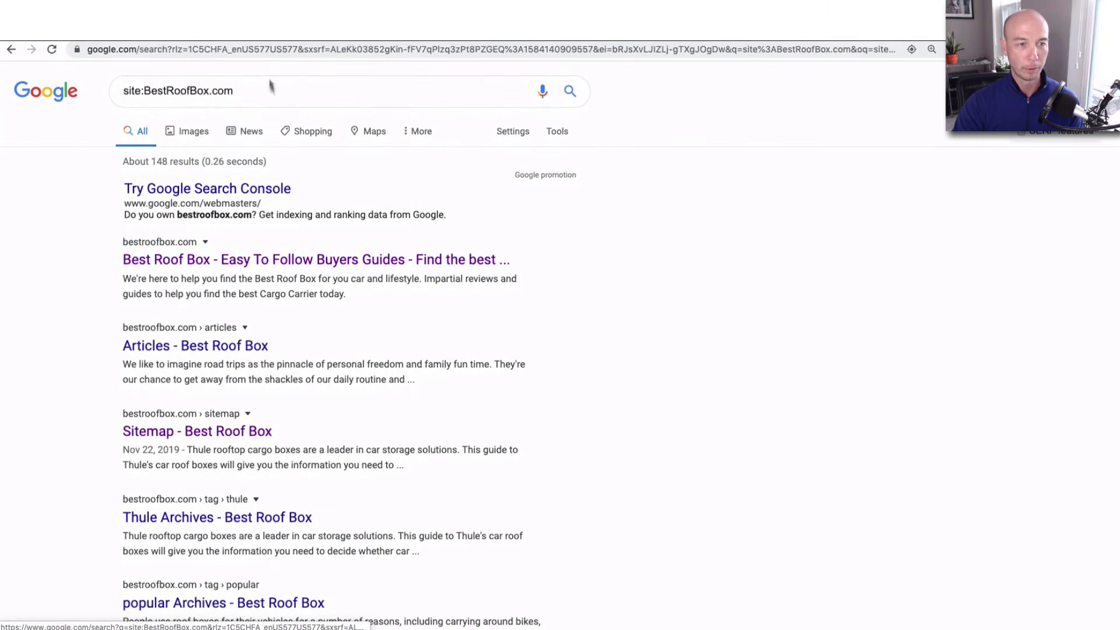
left_click(276, 98)
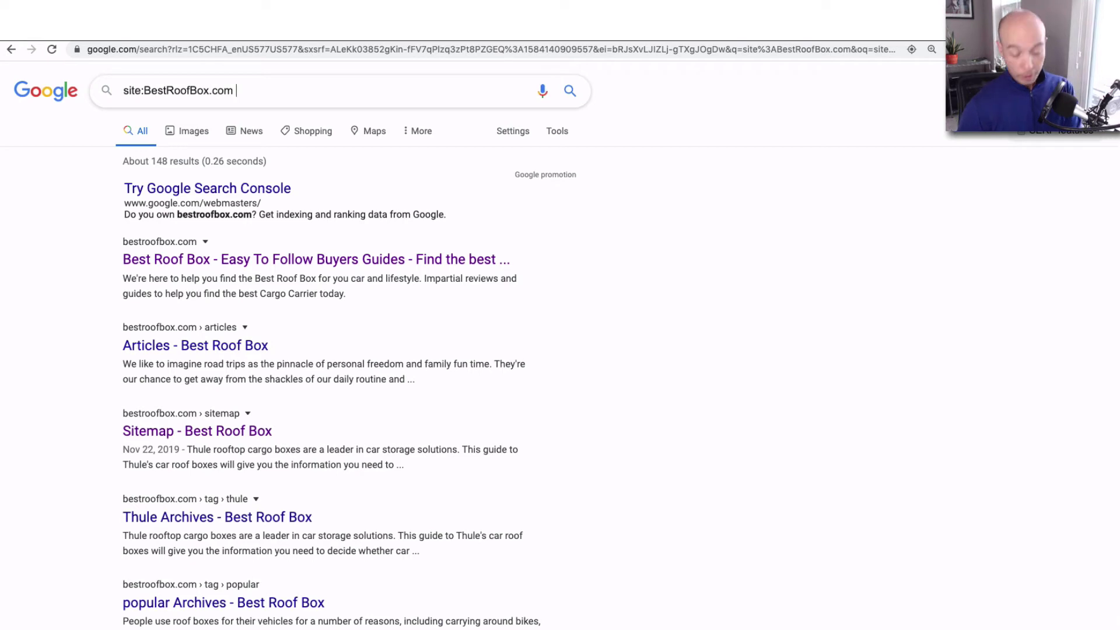
type("inurl:how")
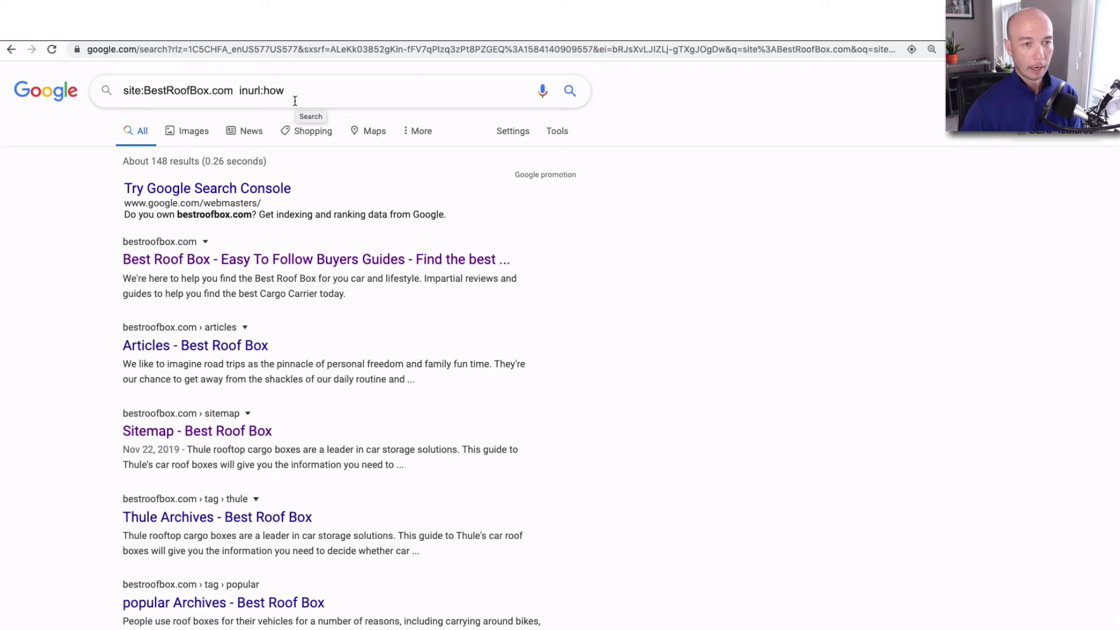
- Run site:BestRoofBox.com inurl:how and review the roughly 9 how-to guide results
key("Return")
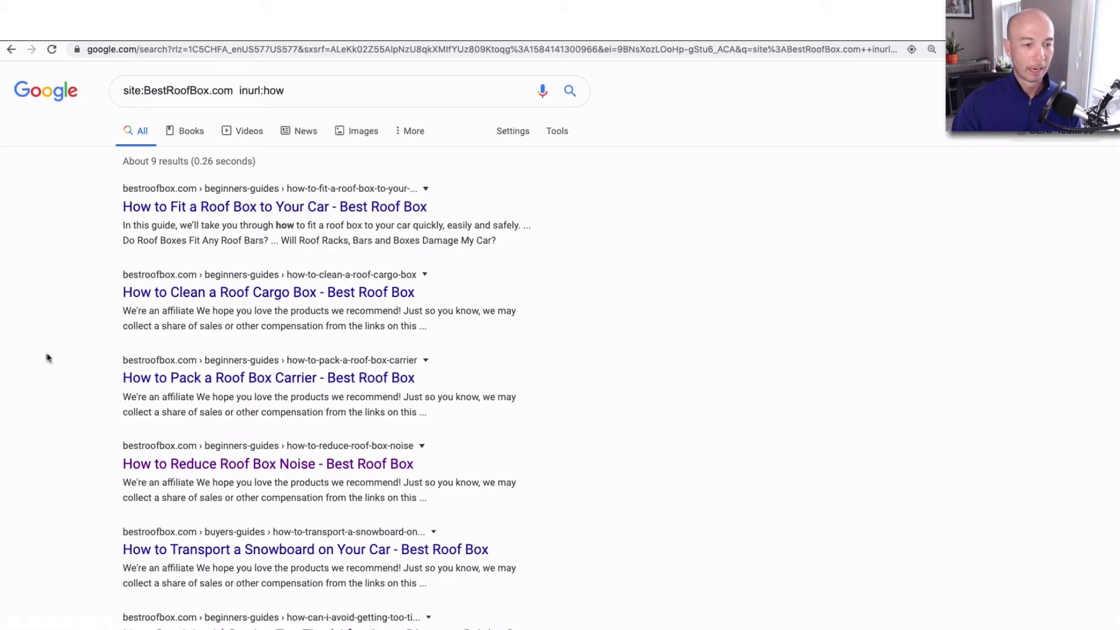
scroll(54, 412, "down", 3)
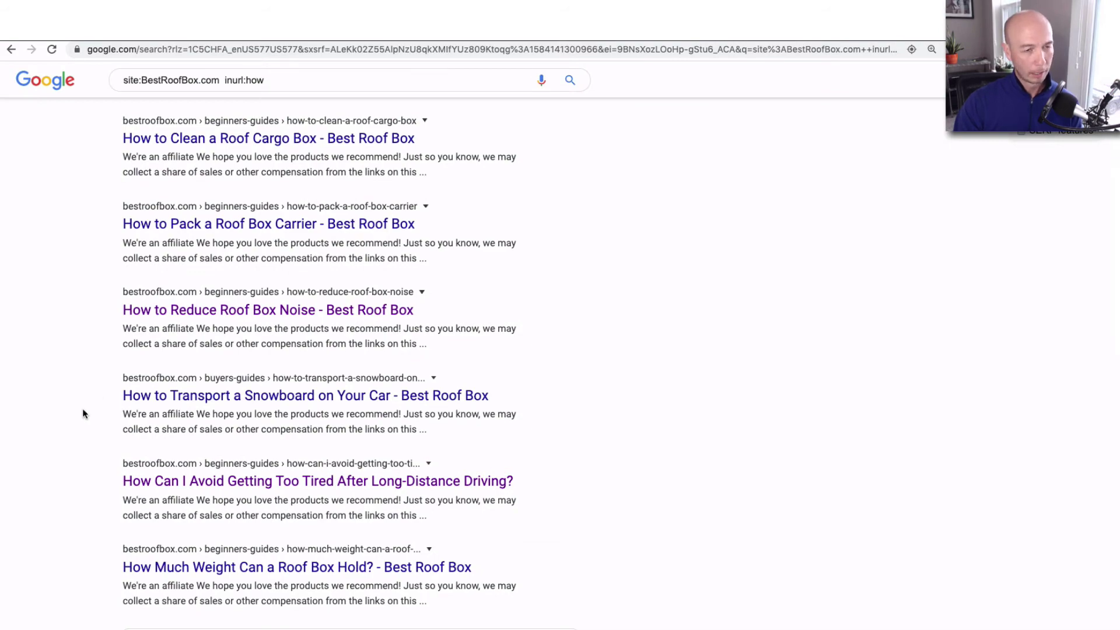
scroll(83, 412, "up", 3)
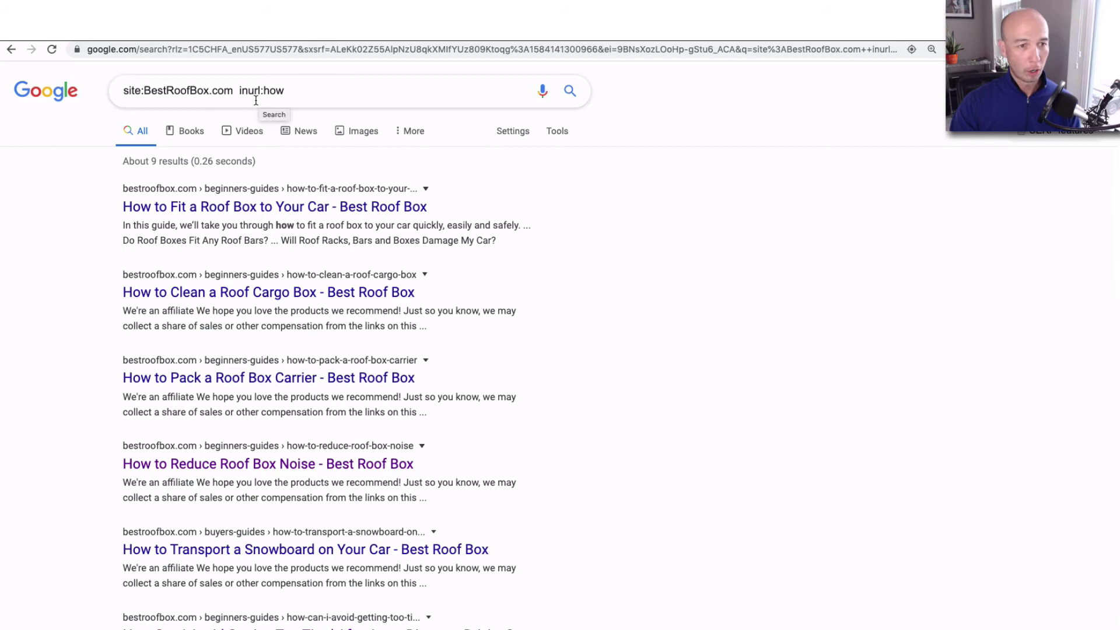
left_click(291, 95)
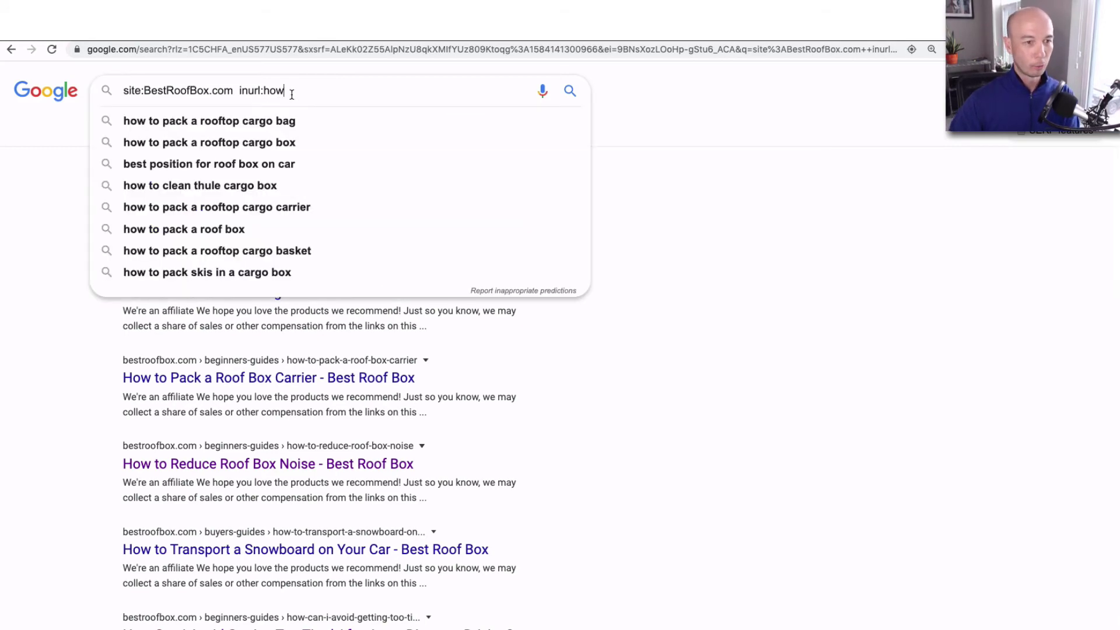
key("BackSpace")
key("BackSpace")
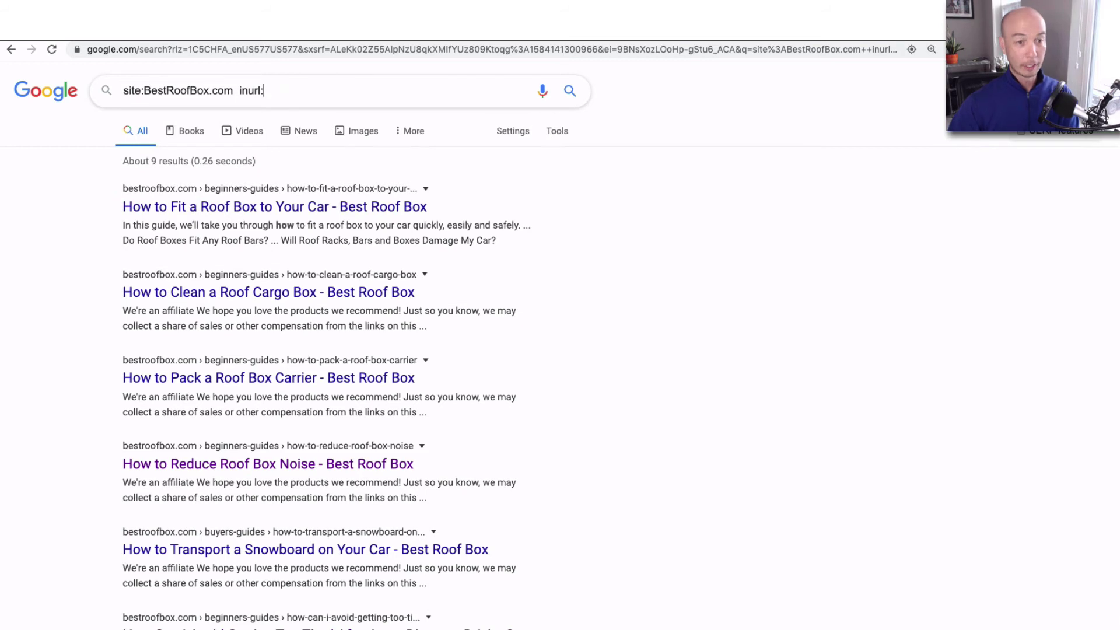
type("be")
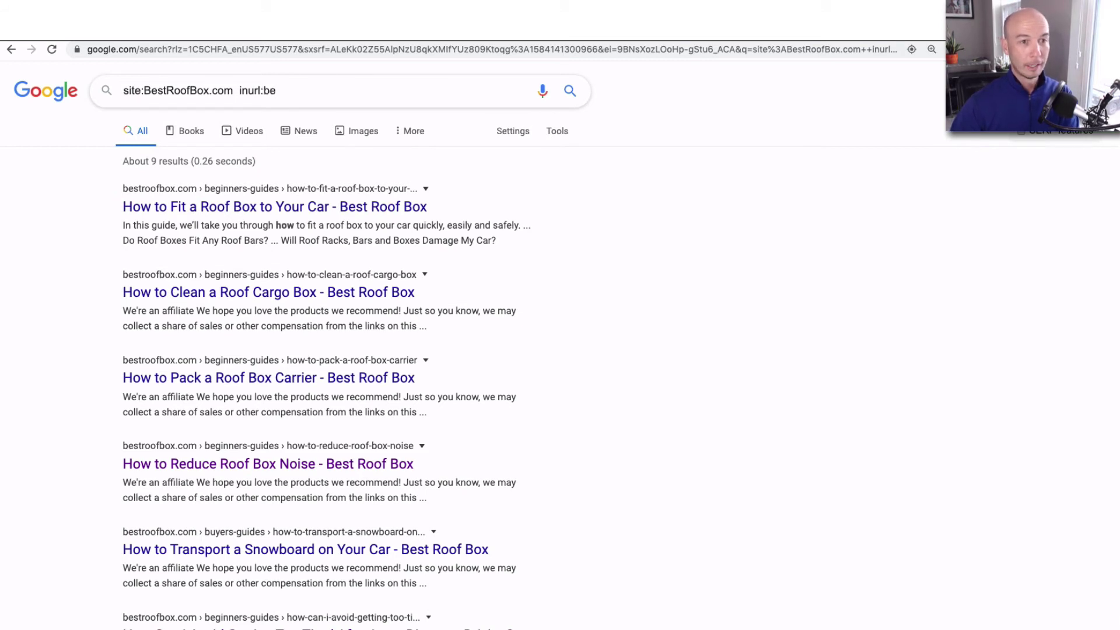
type("st")
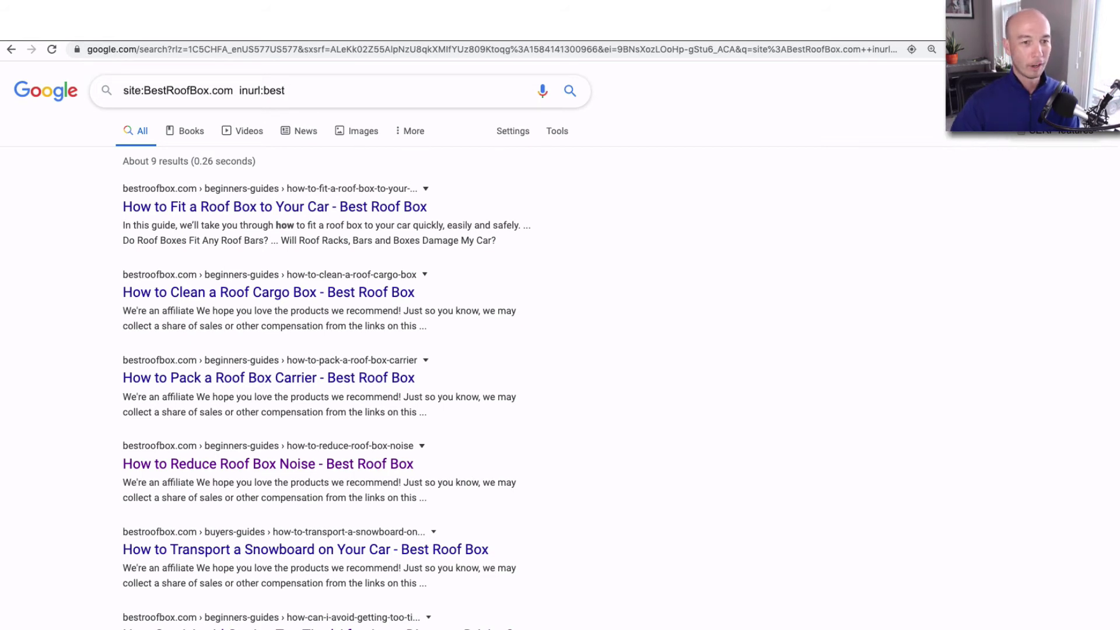
key("BackSpace")
key("BackSpace")
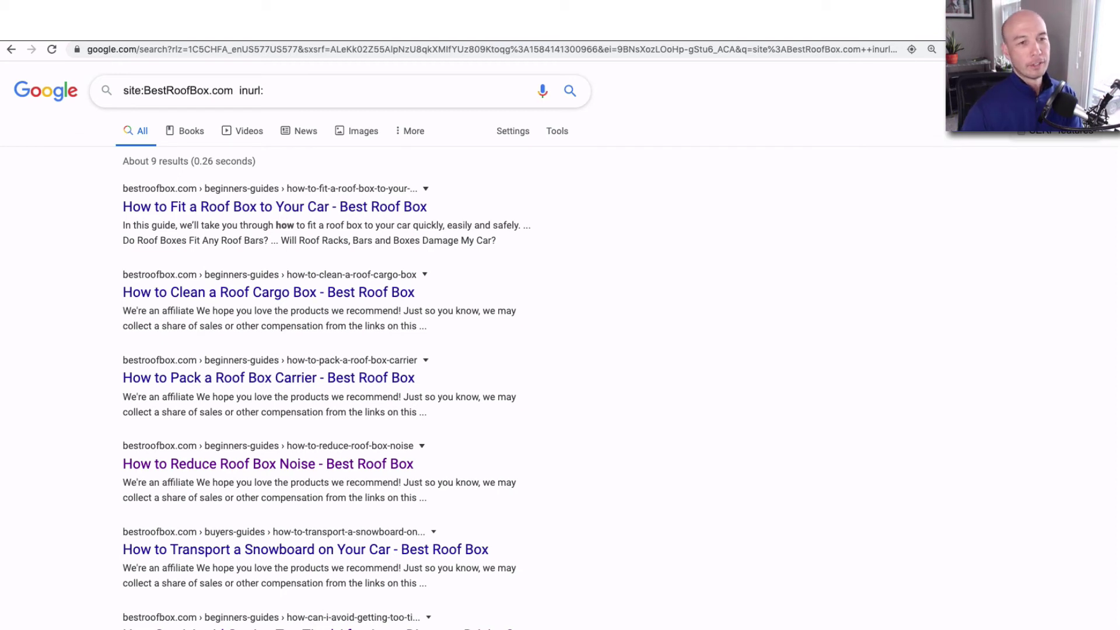
- Change the query to site:BestRoofBox.com -inurl:how, excluding how-to URLs for about 139 results
key("BackSpace")
key("BackSpace")
key("BackSpace")
key("BackSpace")
key("BackSpace")
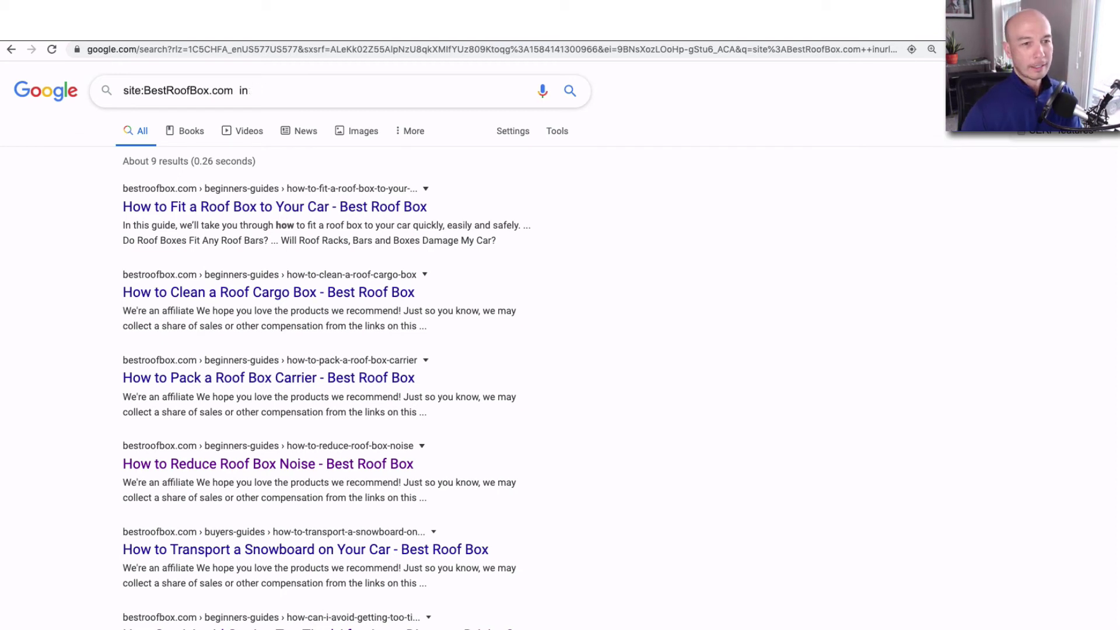
type("-")
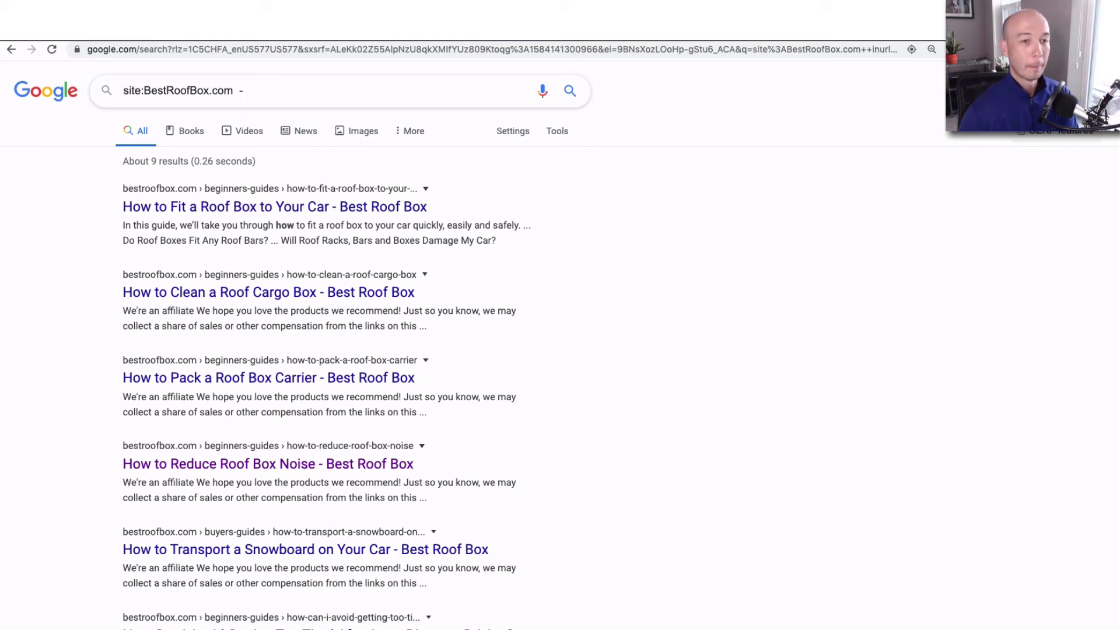
type("i")
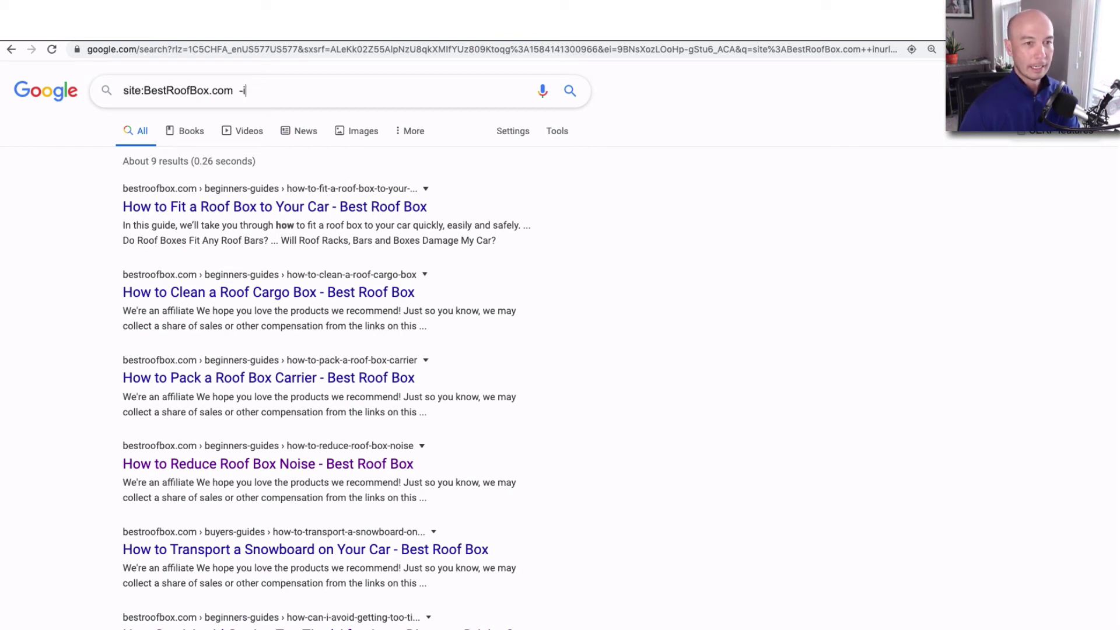
type("nurl:")
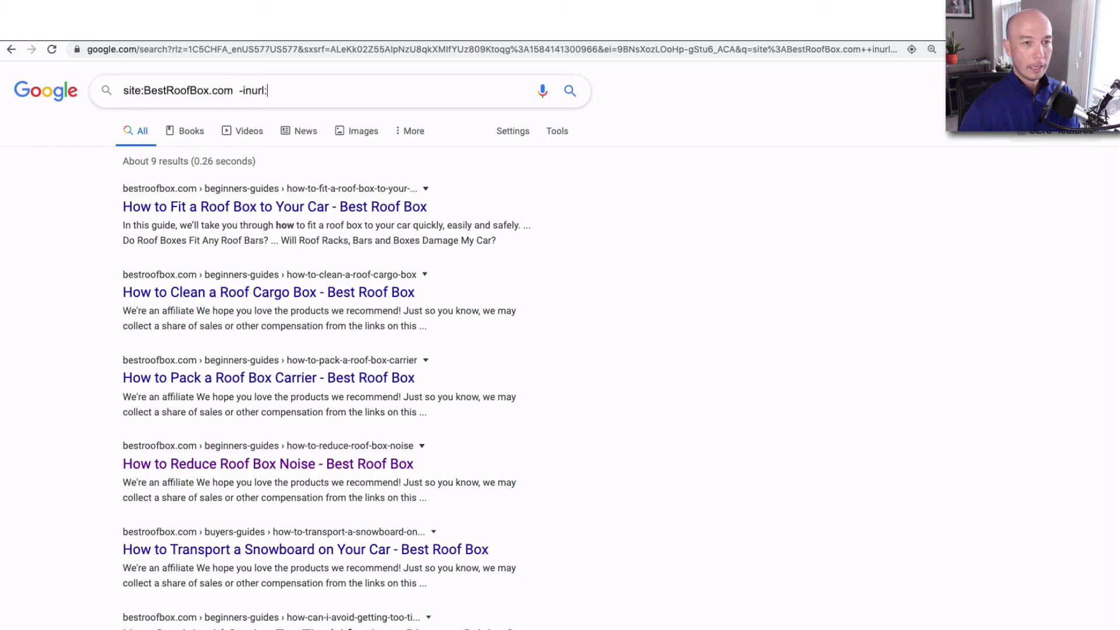
type("how")
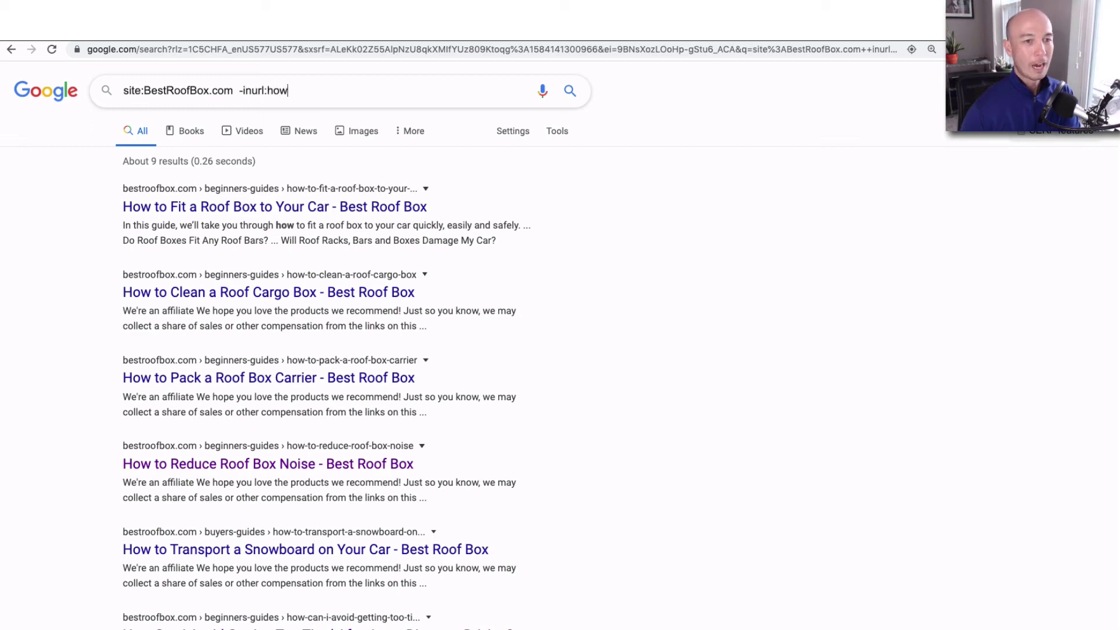
key("Return")
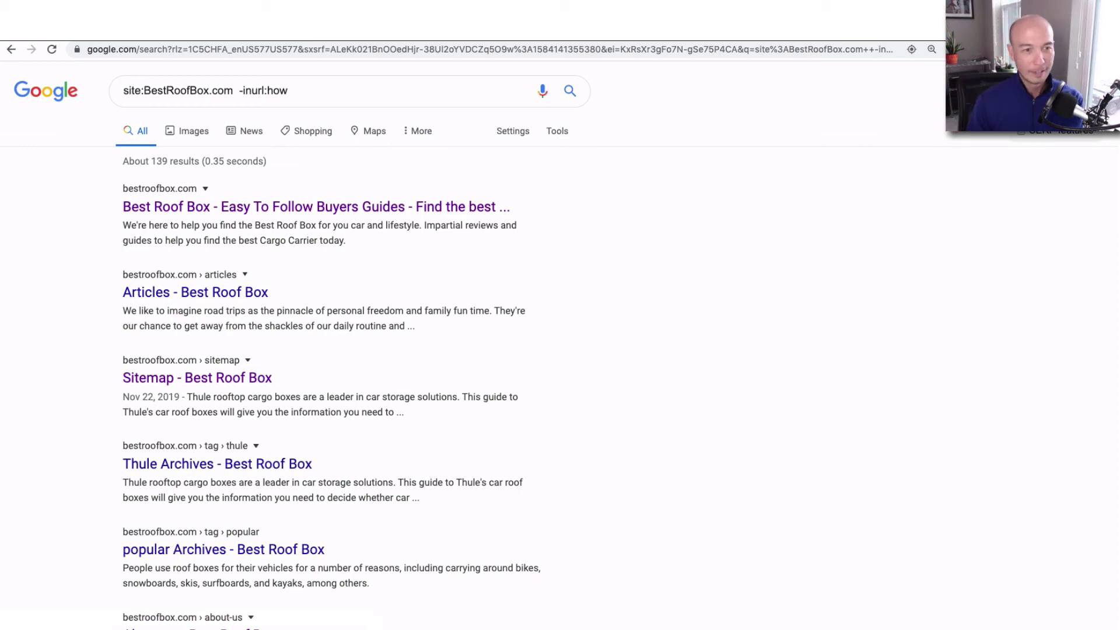
left_click(273, 93)
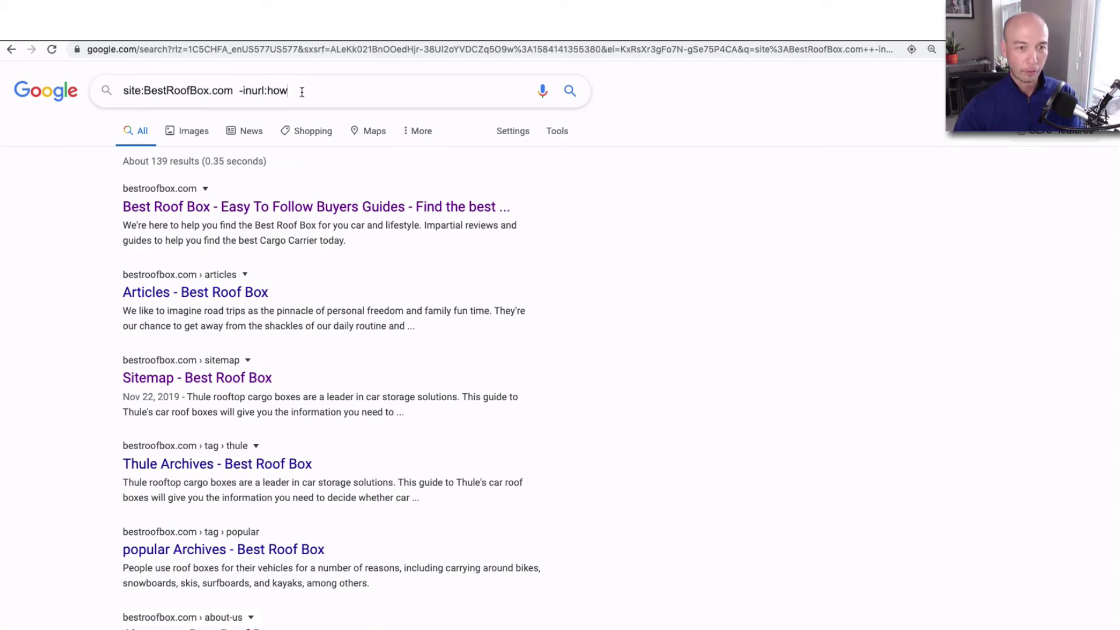
scroll(391, 396, "down", 9)
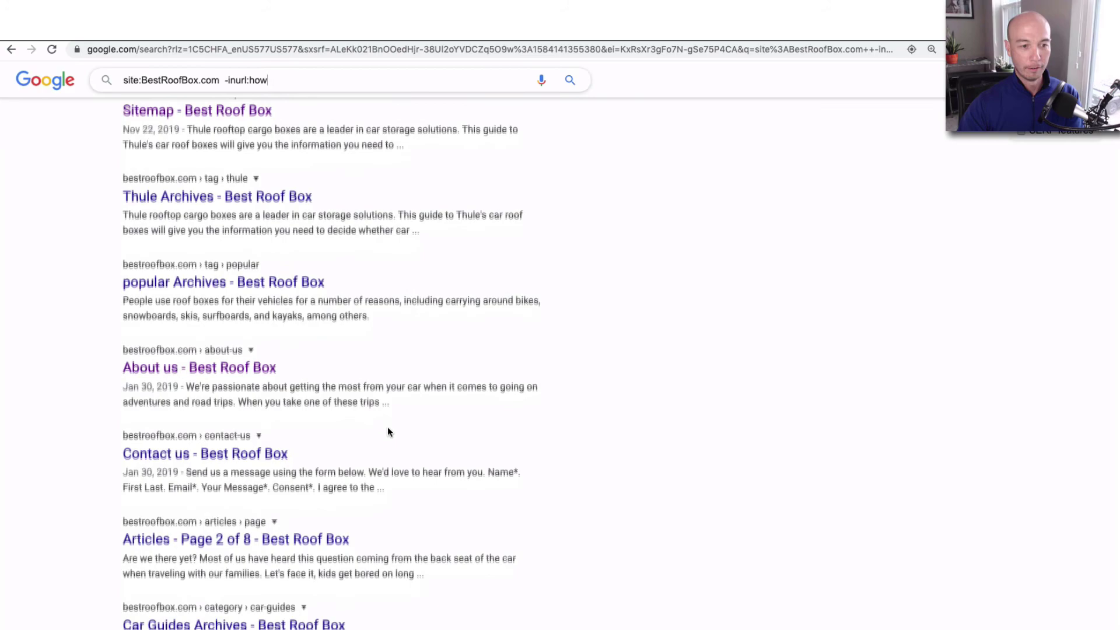
scroll(387, 426, "up", 10)
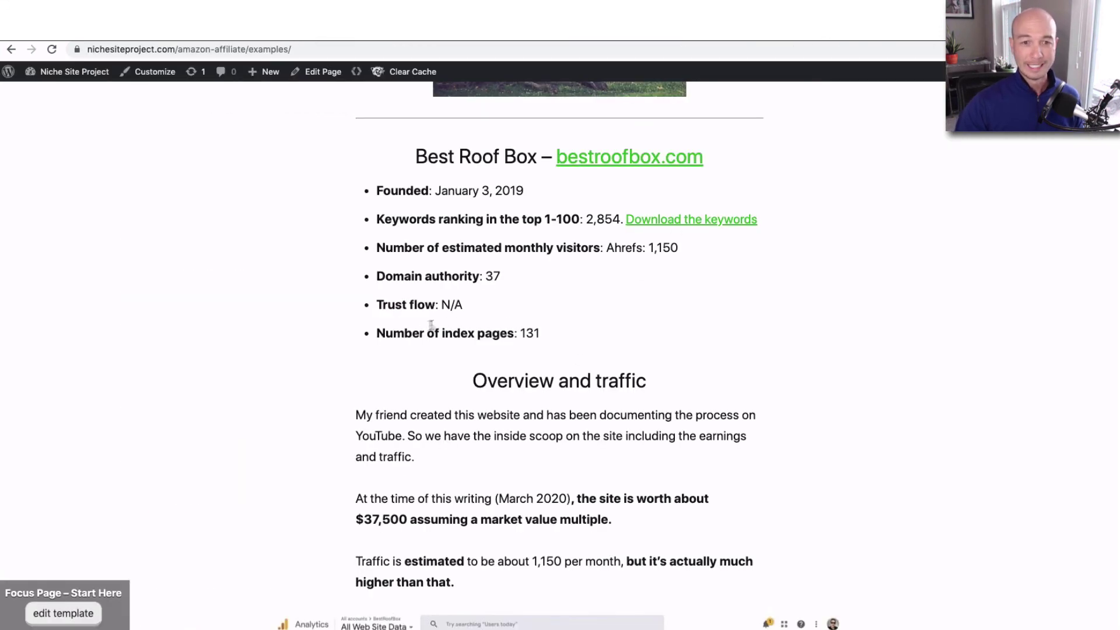
- Scroll the examples page to the Best Roof Box entry's traffic stats and Analytics screenshot
scroll(318, 250, "up", 2)
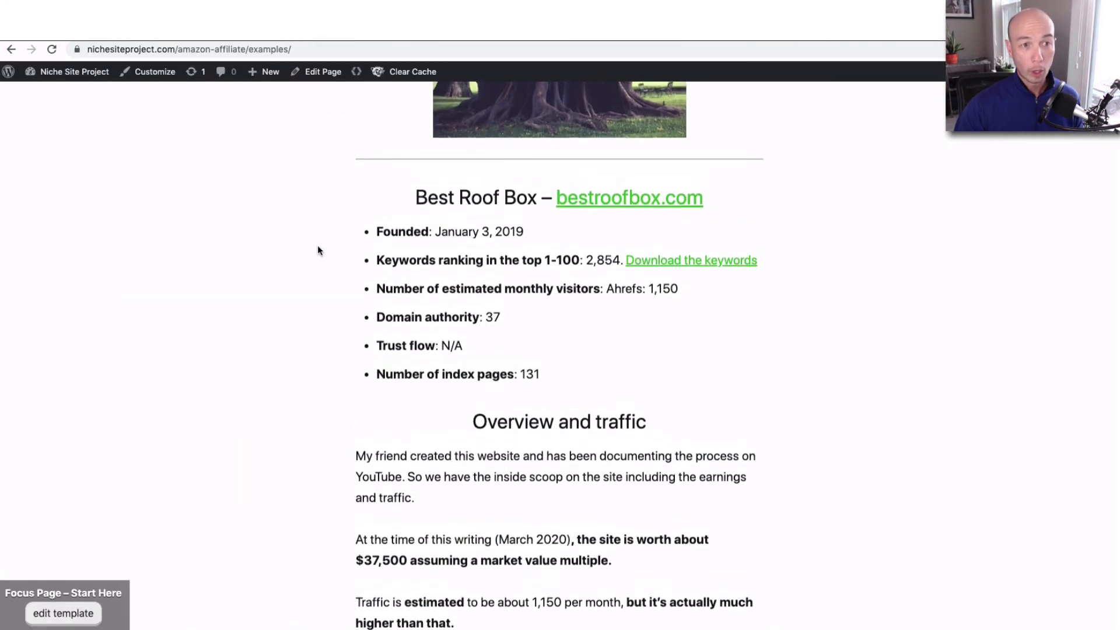
scroll(318, 250, "up", 20)
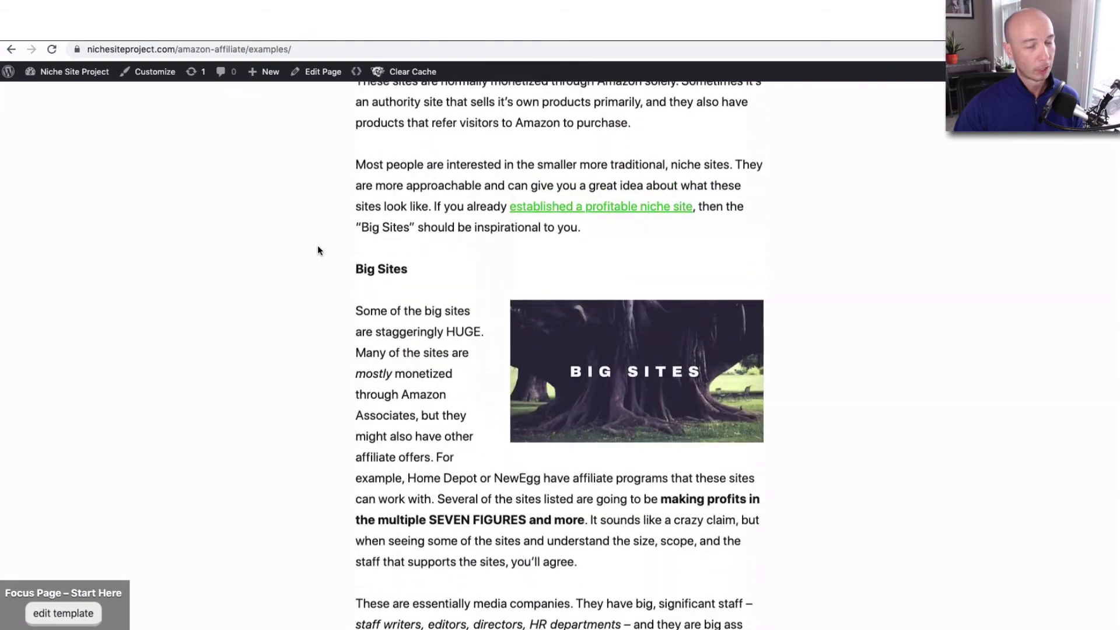
scroll(317, 249, "up", 15)
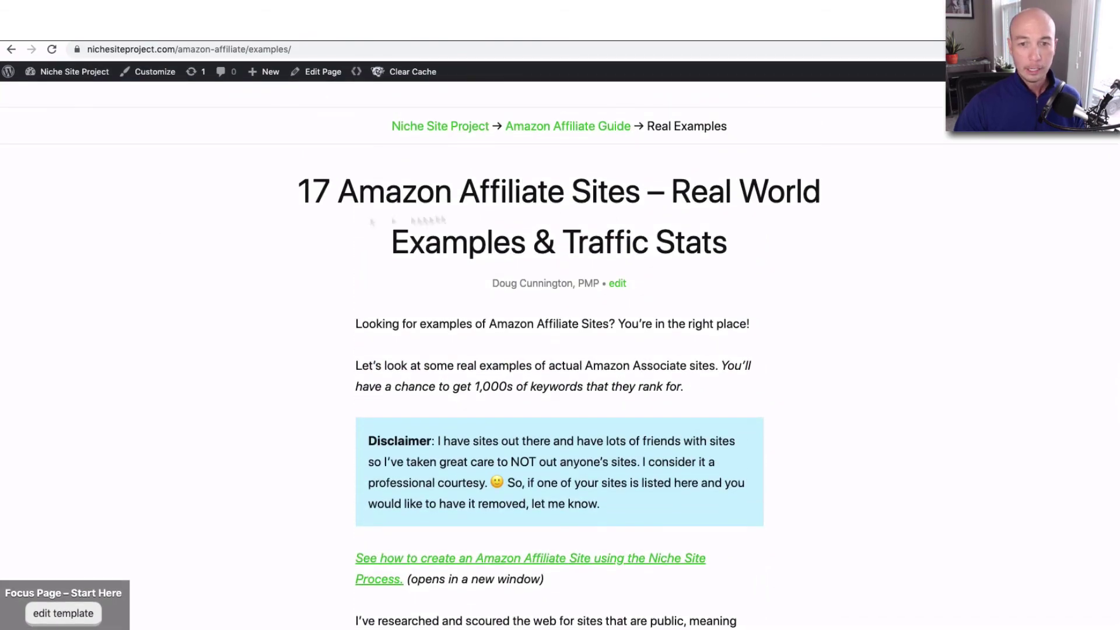
scroll(377, 240, "down", 10)
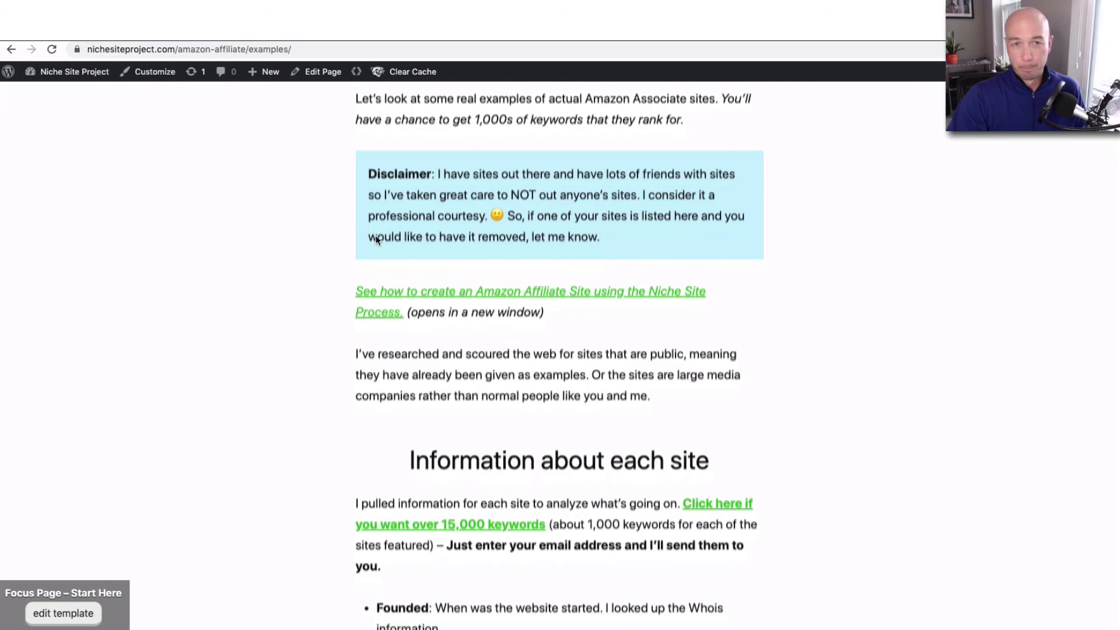
scroll(270, 277, "down", 10)
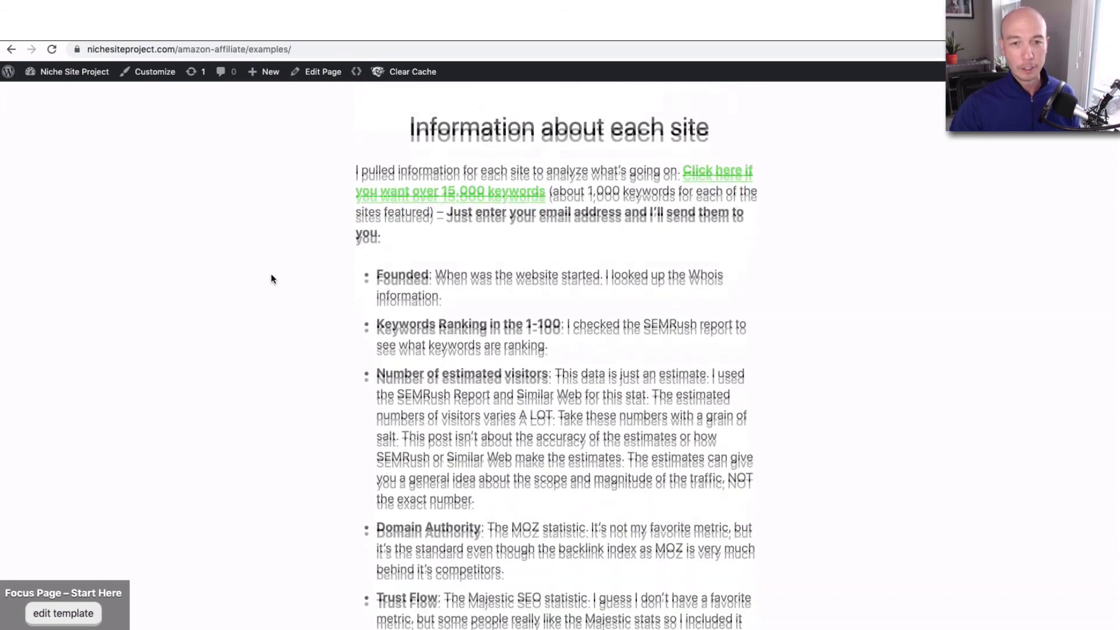
scroll(270, 275, "down", 15)
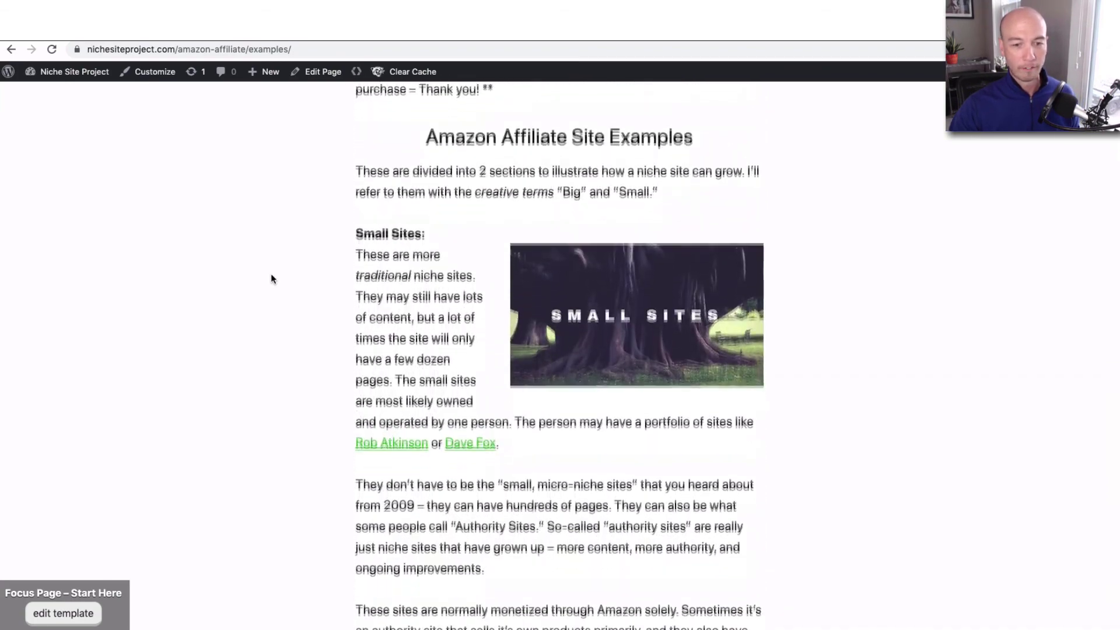
scroll(271, 274, "down", 12)
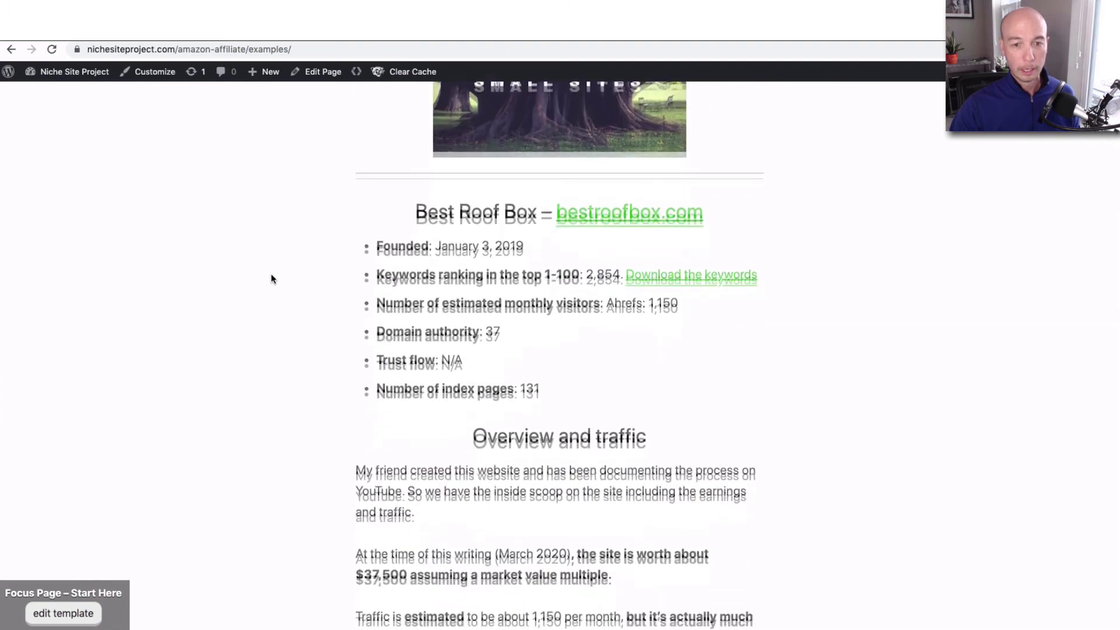
scroll(596, 218, "down", 1)
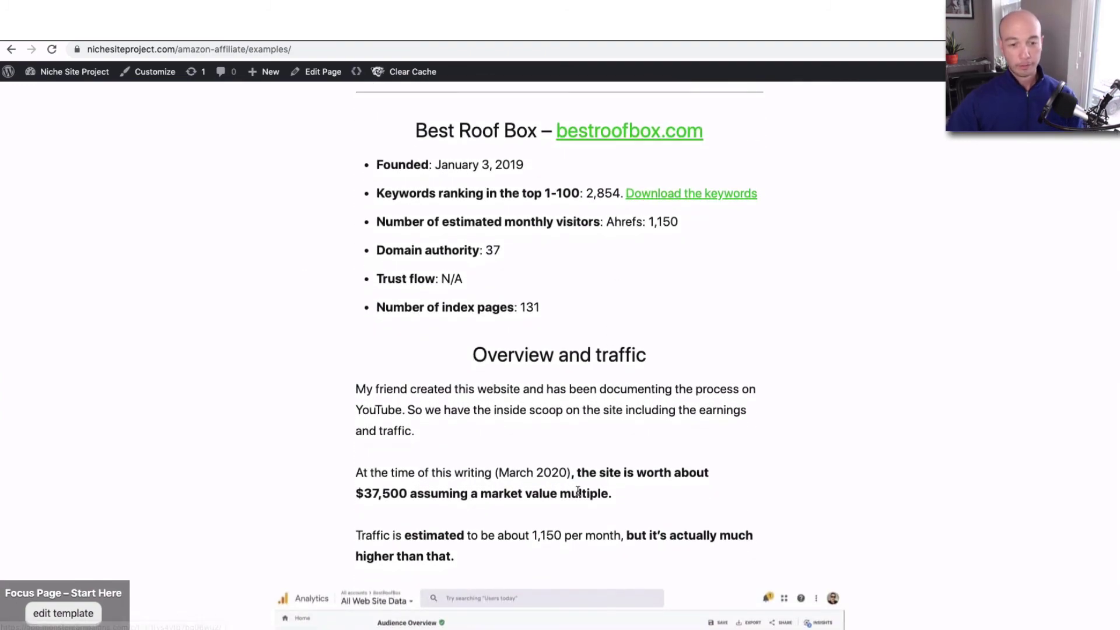
scroll(577, 492, "down", 5)
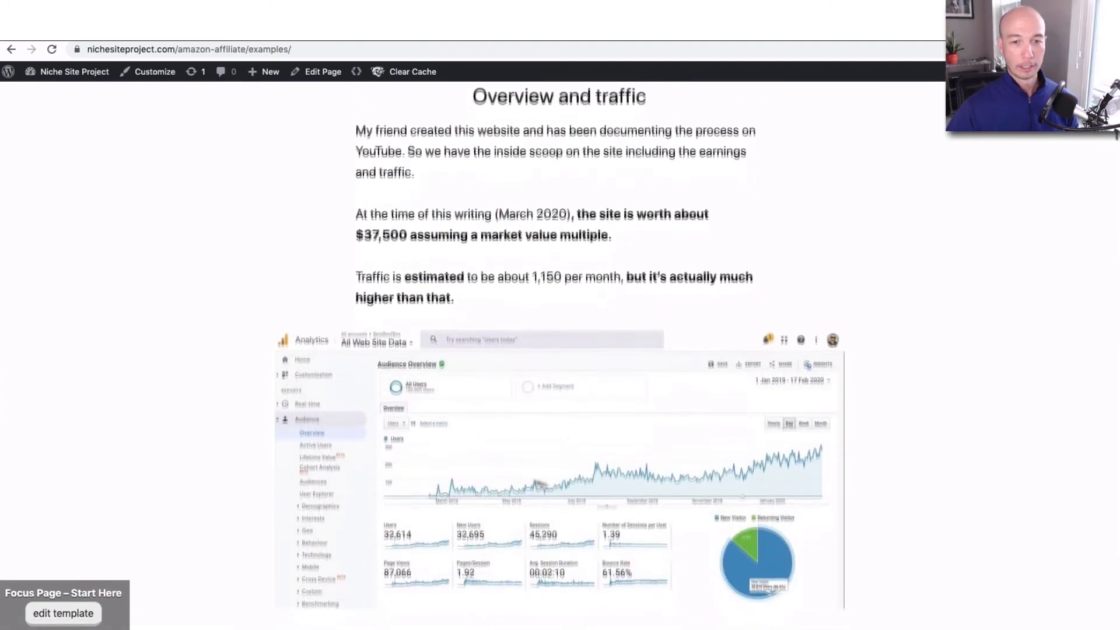
scroll(496, 473, "down", 4)
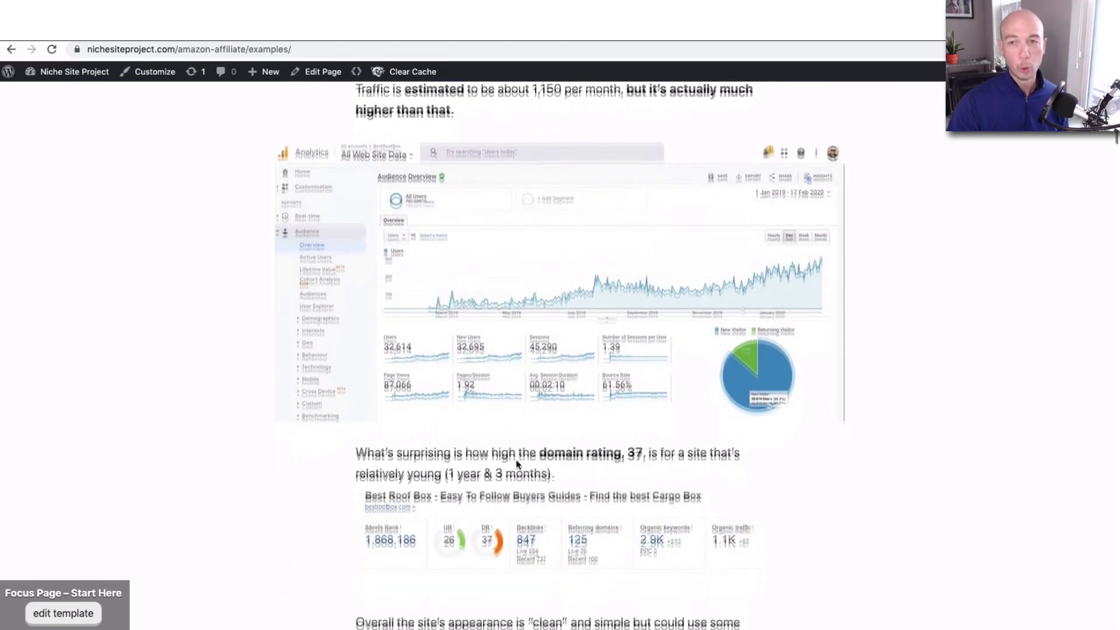